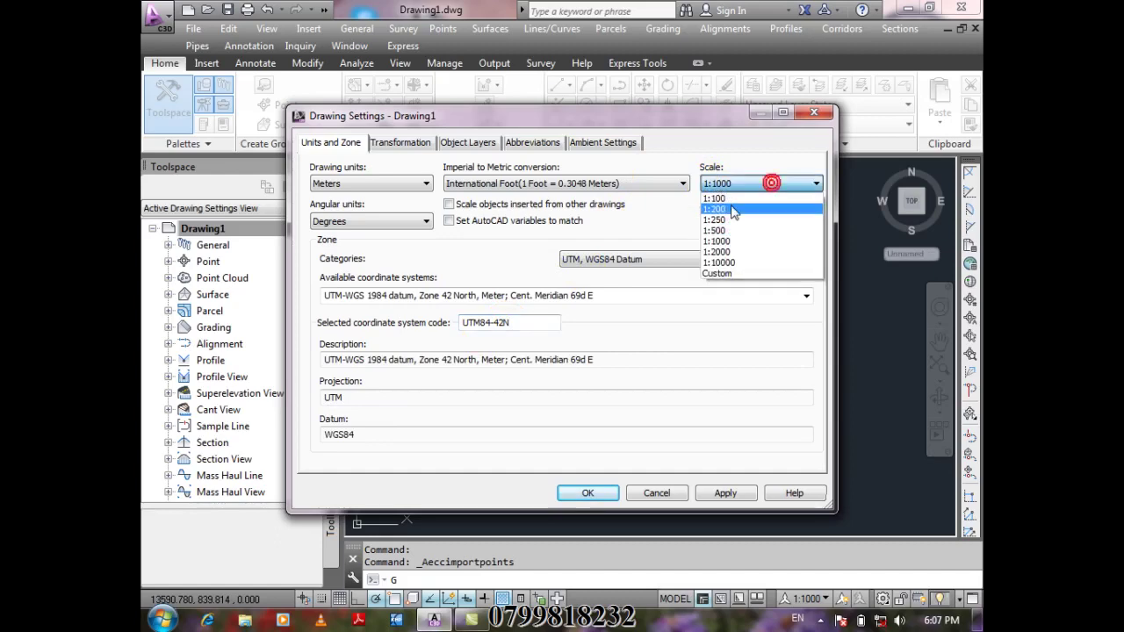
Set the drawing scale to 1:100 and accept the drawing settings.
click(808, 200)
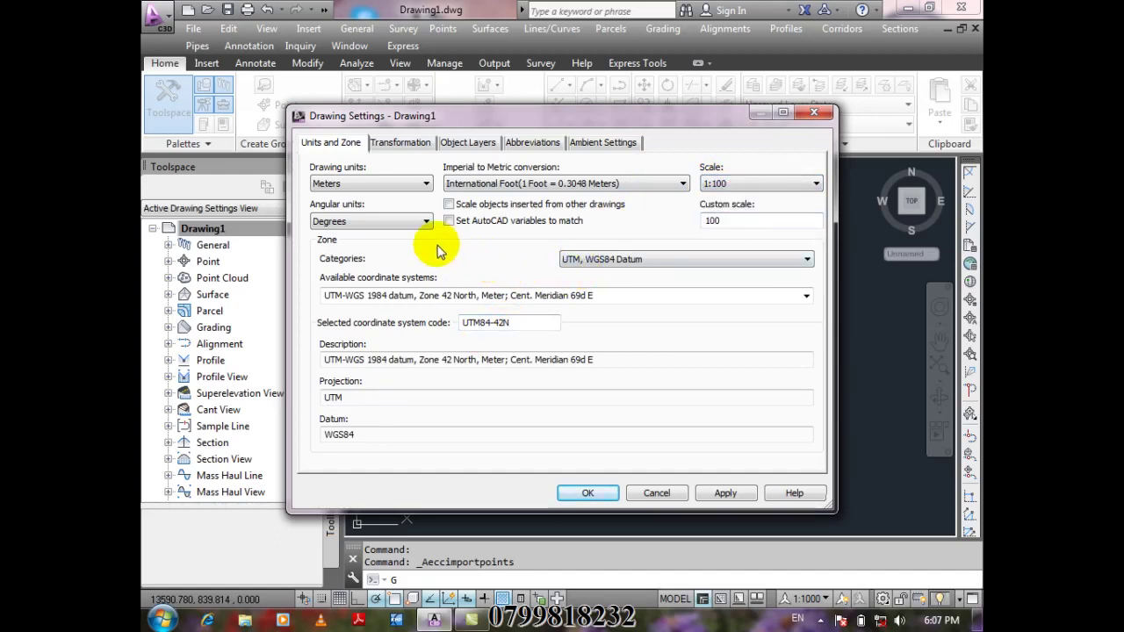
click(571, 494)
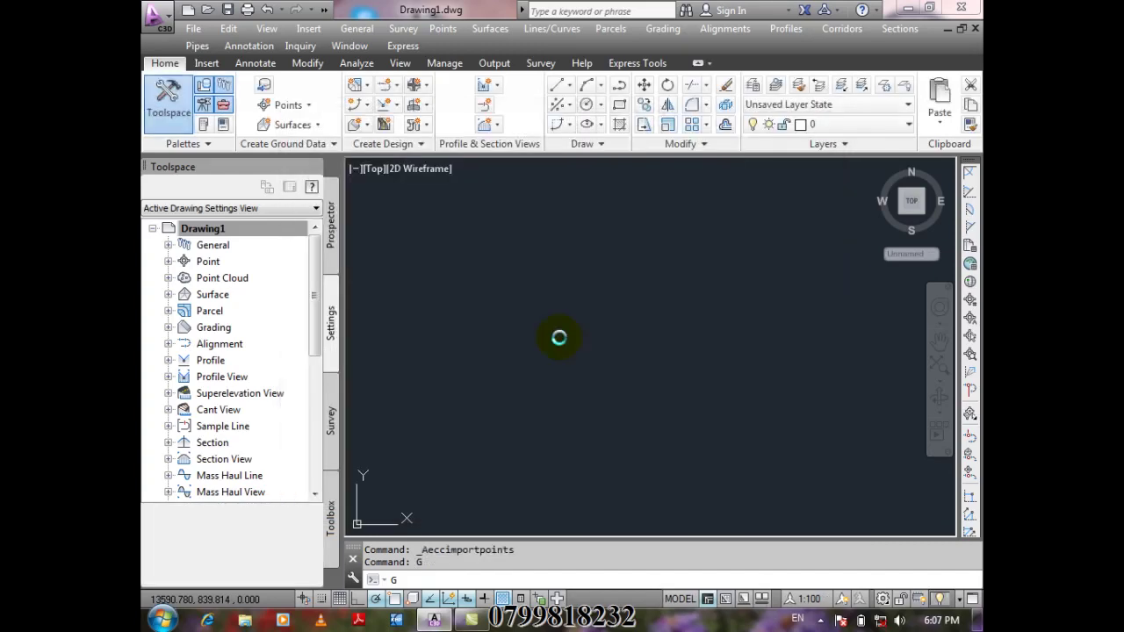
Save the drawing as SURFACE.DWG in My Documents.
click(228, 10)
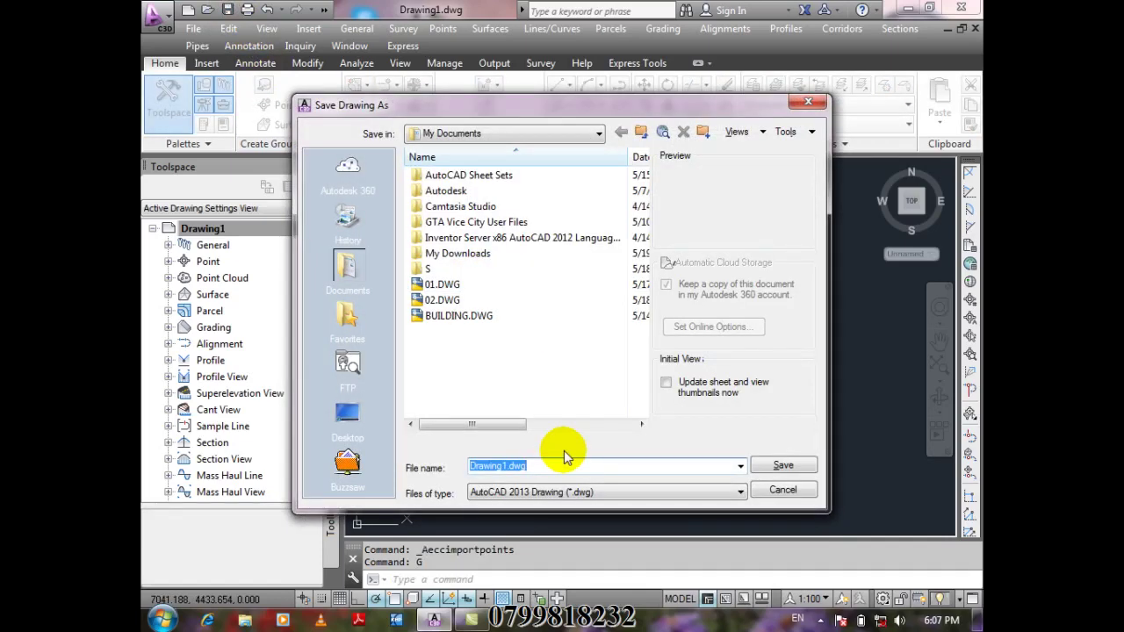
text(SURFACE.DWG)
click(780, 468)
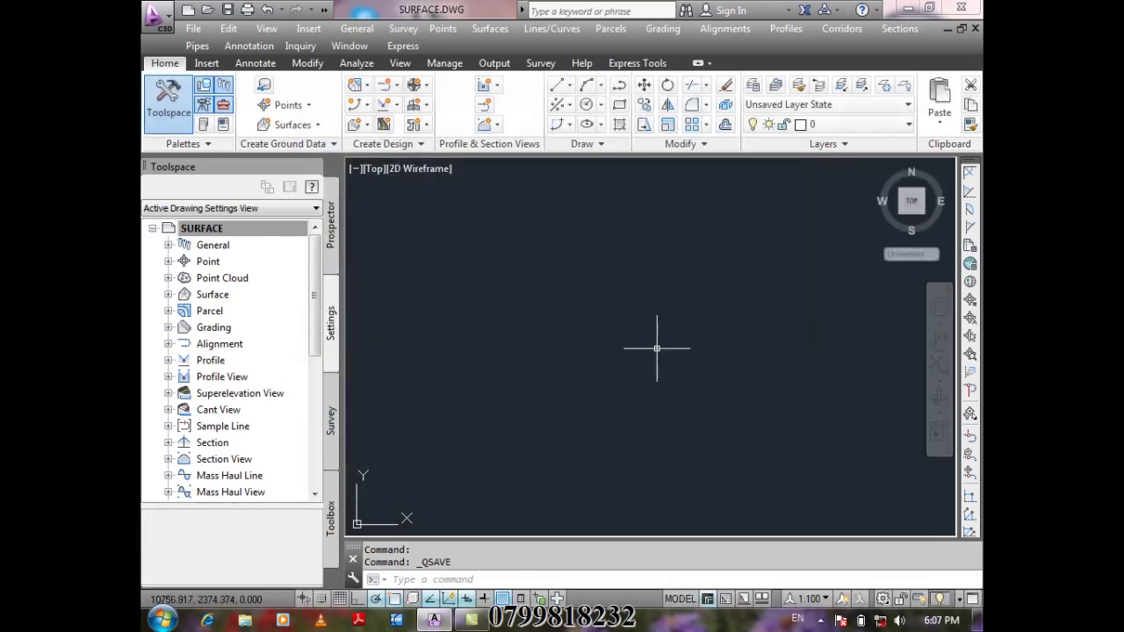
Switch the Toolspace to the Prospector view and select the drawing's Points collection.
click(333, 257)
click(235, 250)
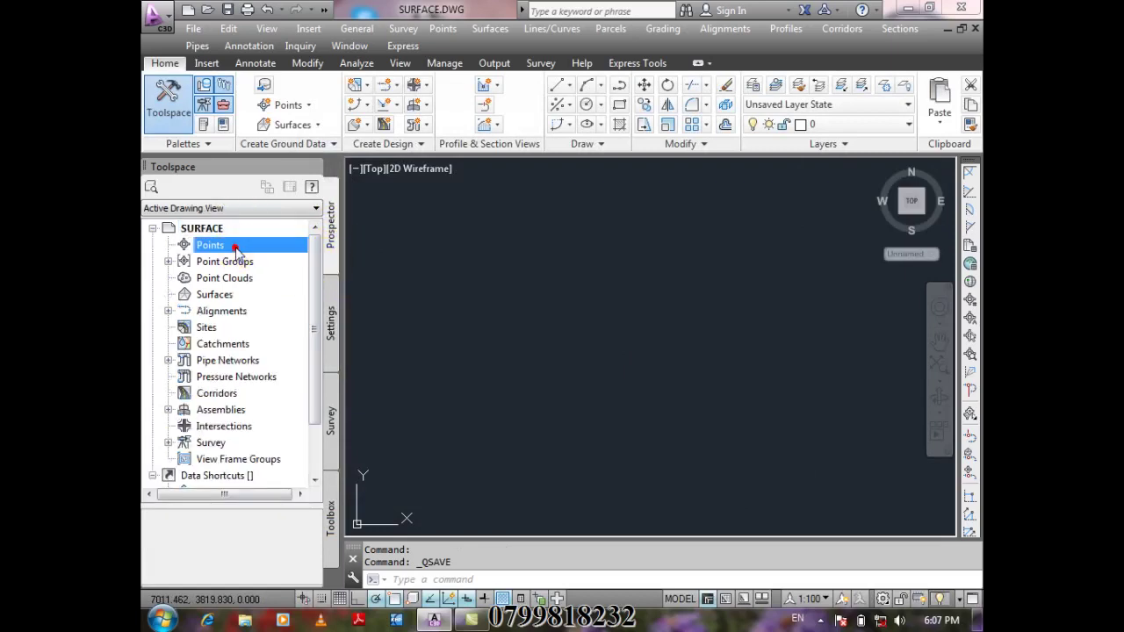
right_click(235, 250)
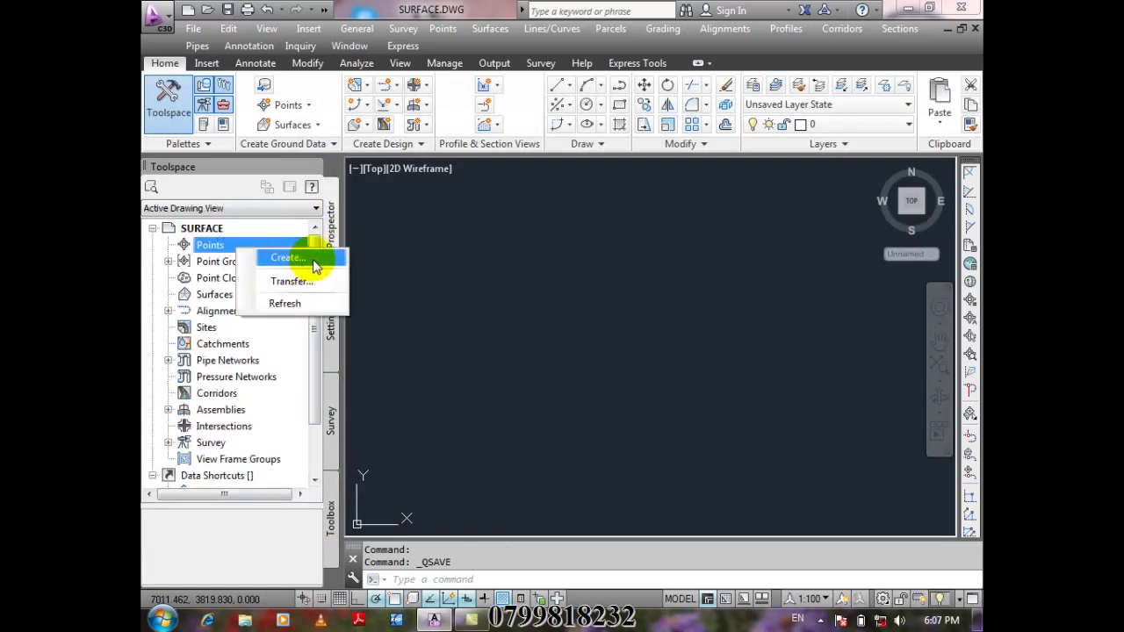
click(239, 250)
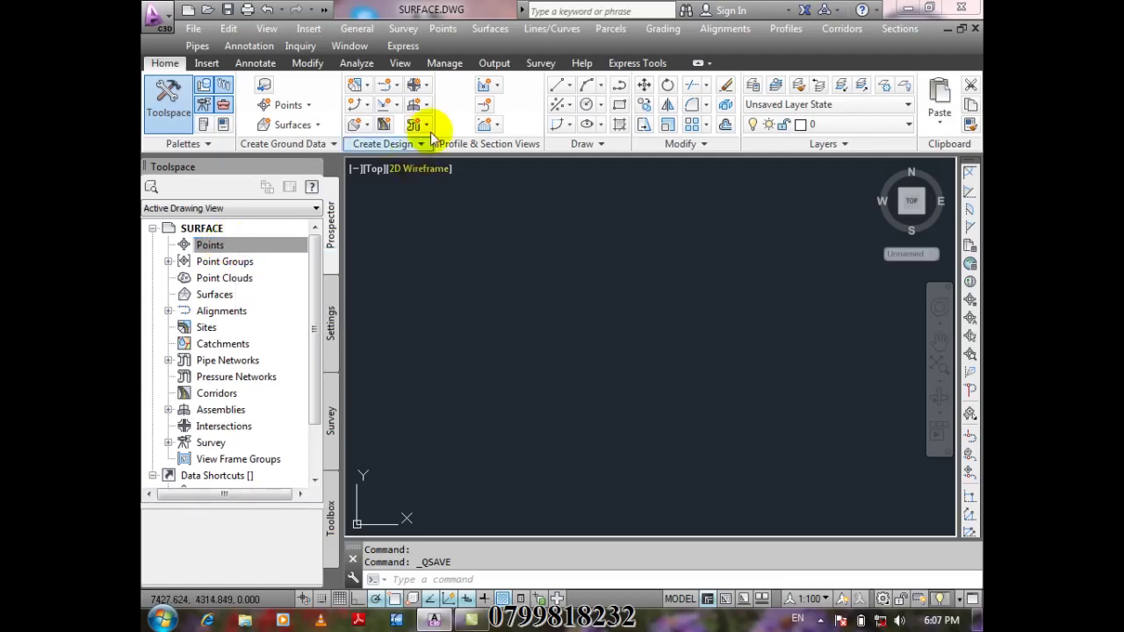
Start a point import and add 01Points.CSV from the CIVIL folder as the source file.
click(443, 28)
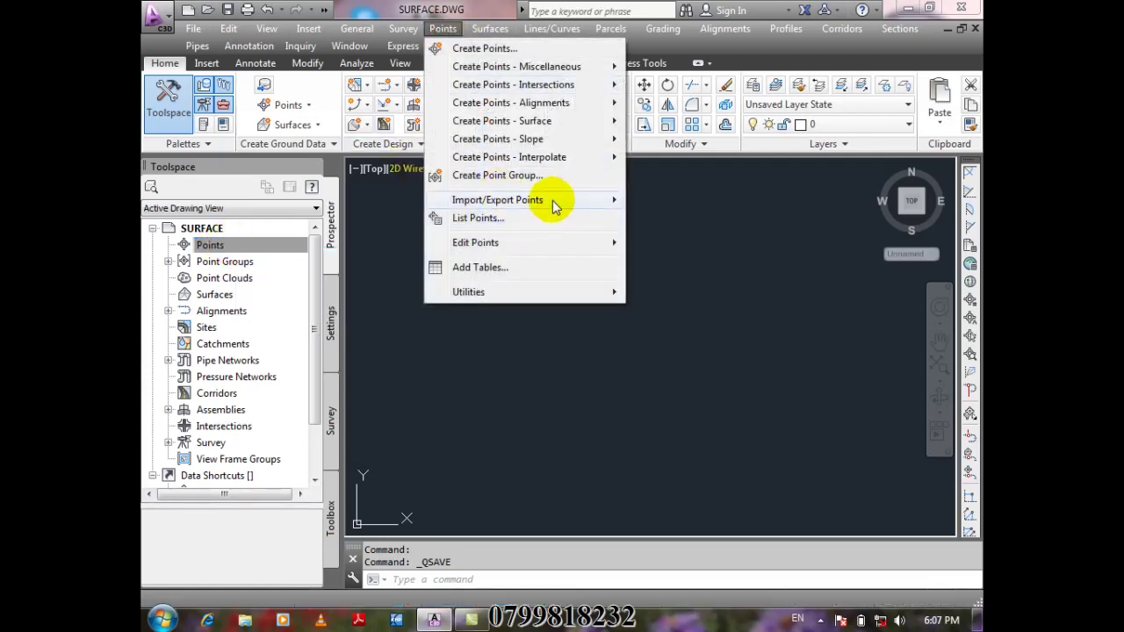
mouse_move(562, 201)
click(679, 202)
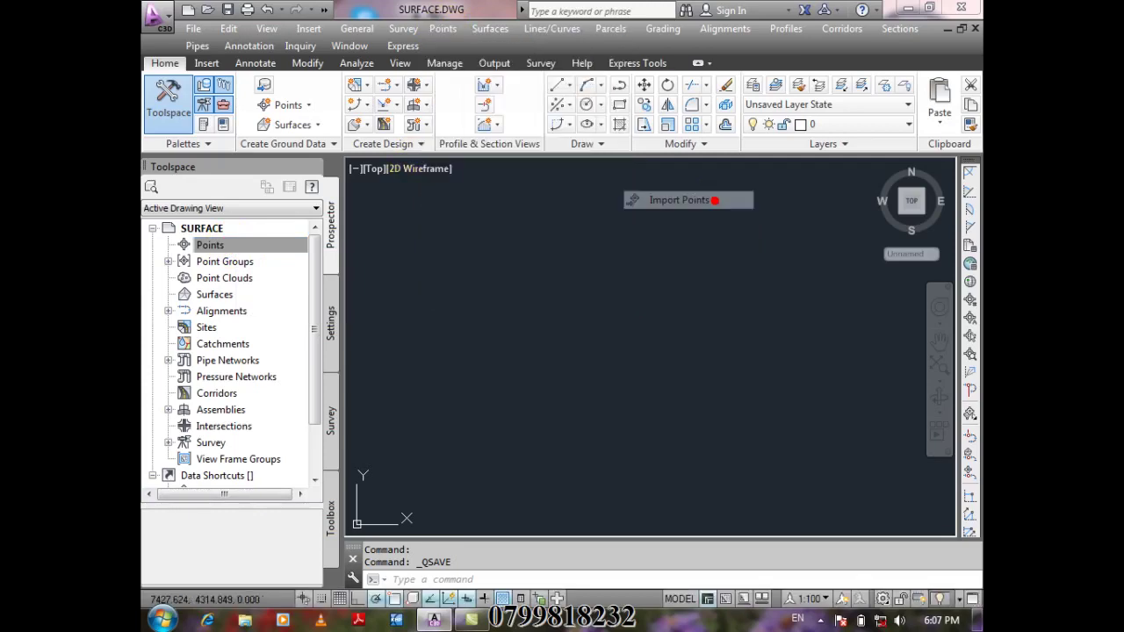
click(777, 119)
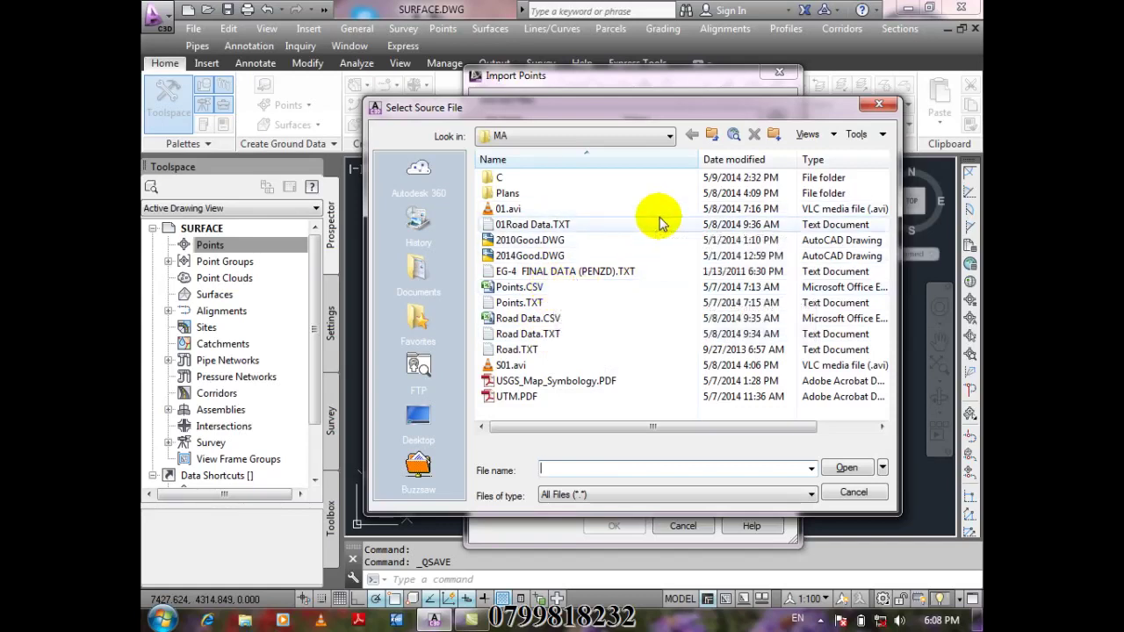
click(713, 137)
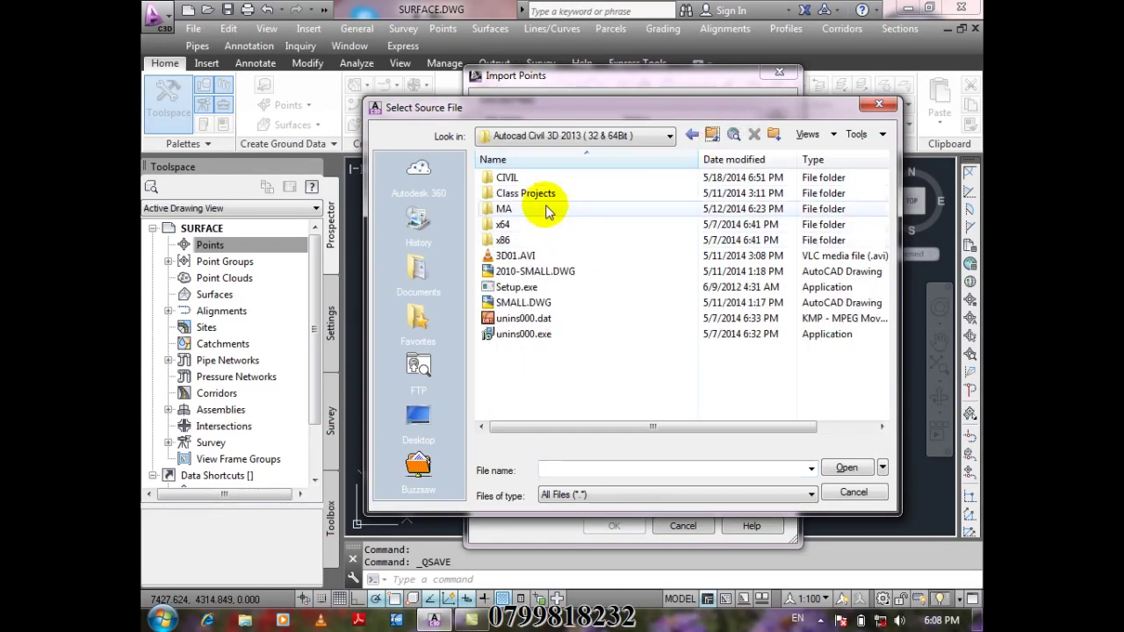
double_click(536, 177)
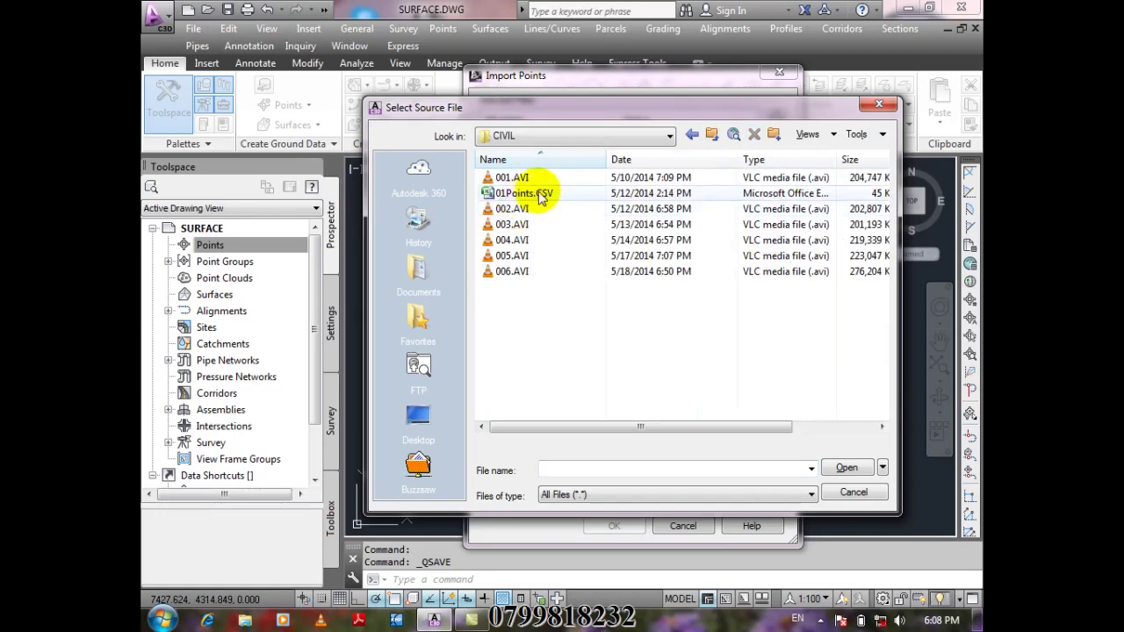
click(542, 195)
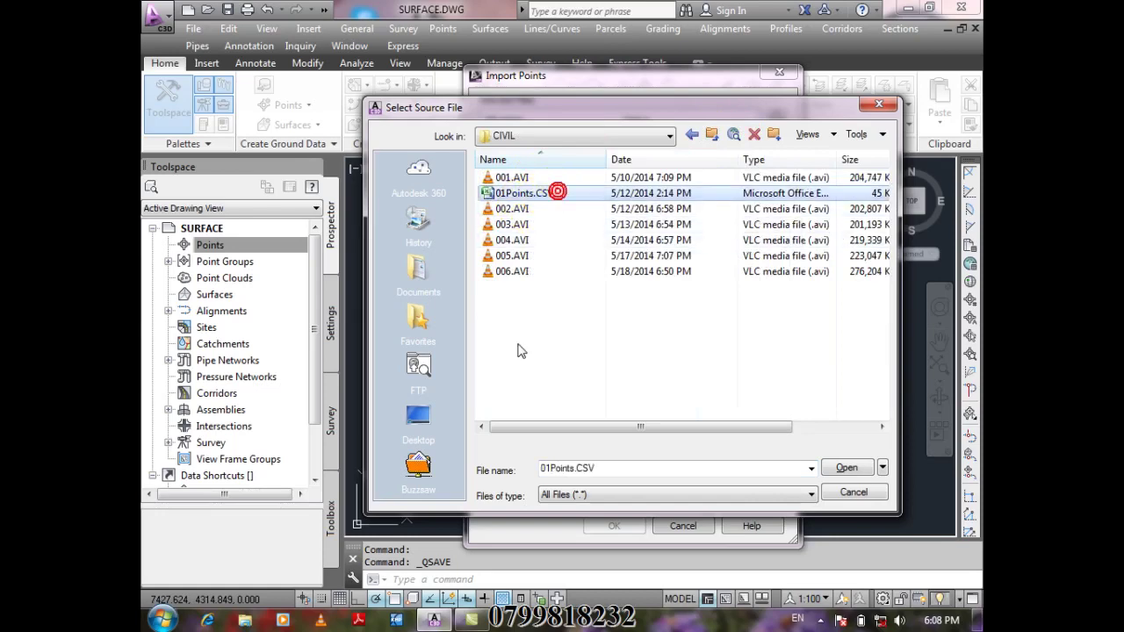
click(844, 470)
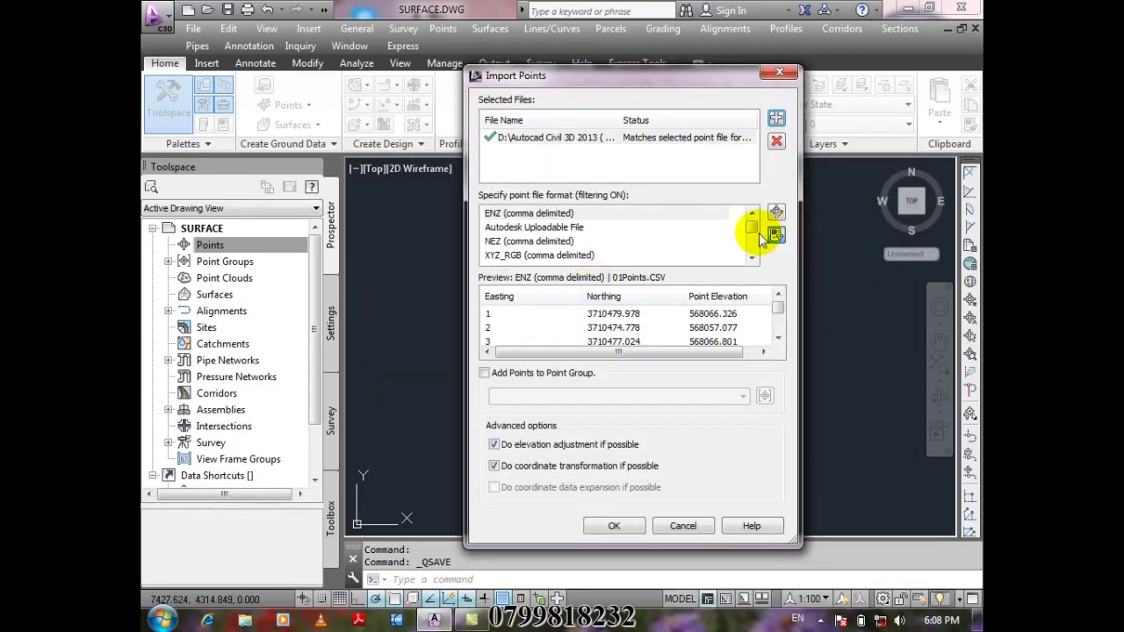
Choose the PNEZD (comma delimited) point file format and fit the preview columns to their contents.
scroll(759, 235, down, 3)
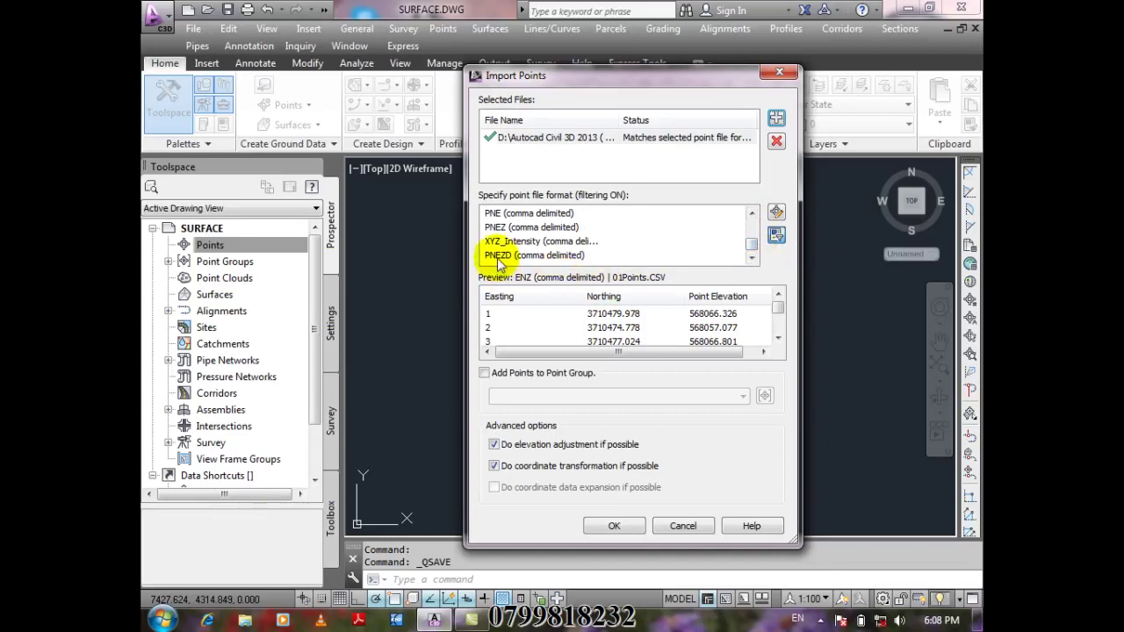
click(569, 257)
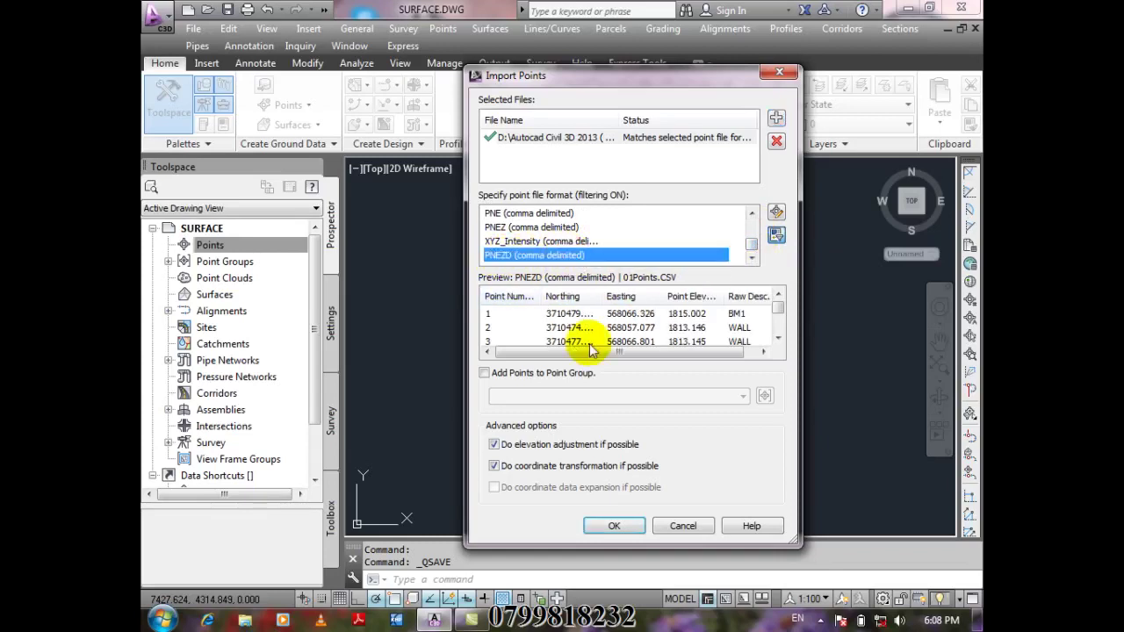
double_click(546, 298)
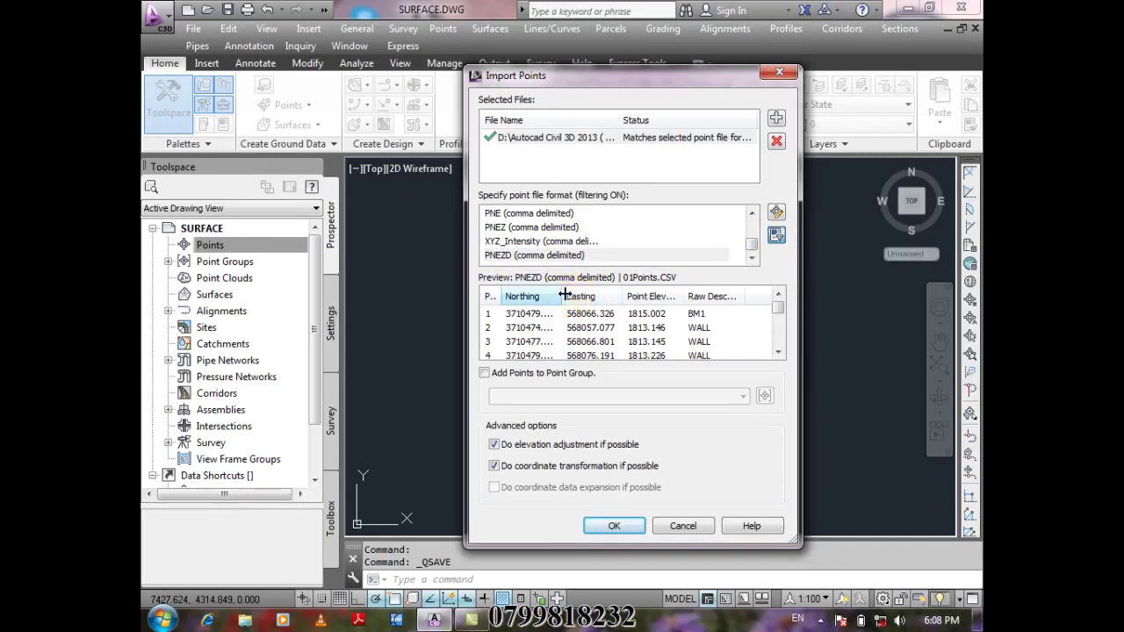
double_click(564, 296)
double_click(625, 296)
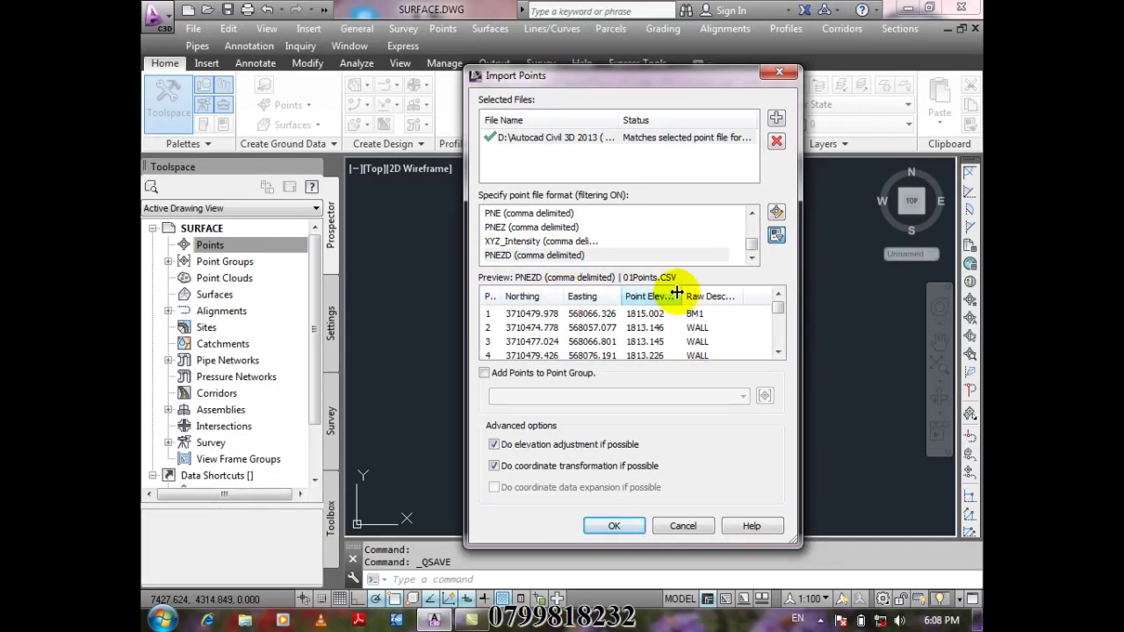
double_click(677, 296)
double_click(728, 296)
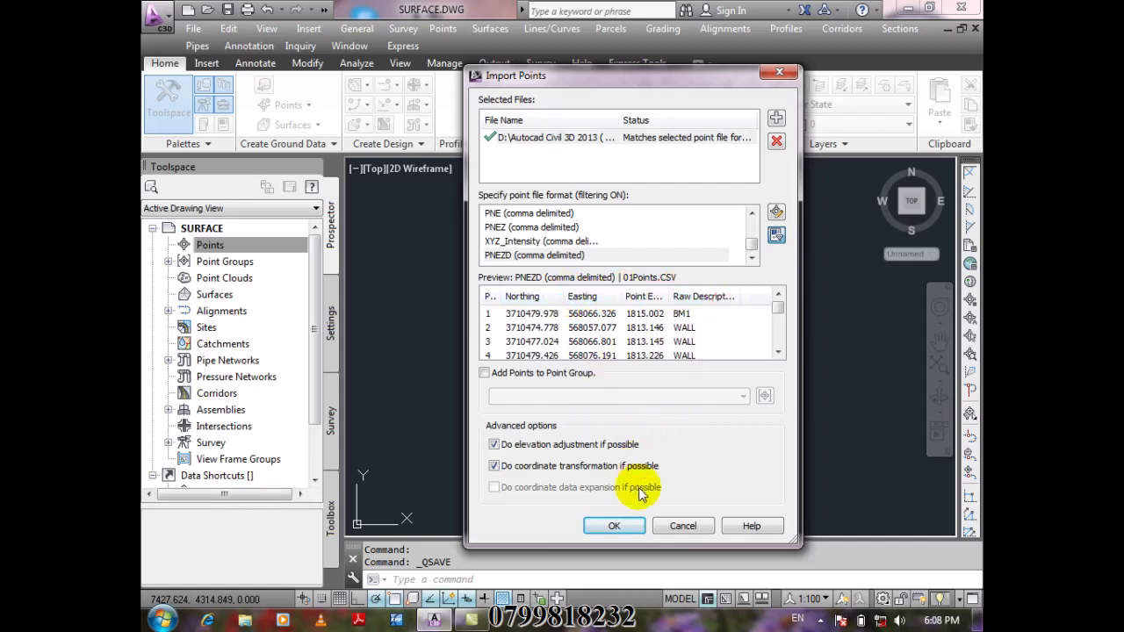
Import the points into the drawing and zoom to the drawing's extents.
click(614, 525)
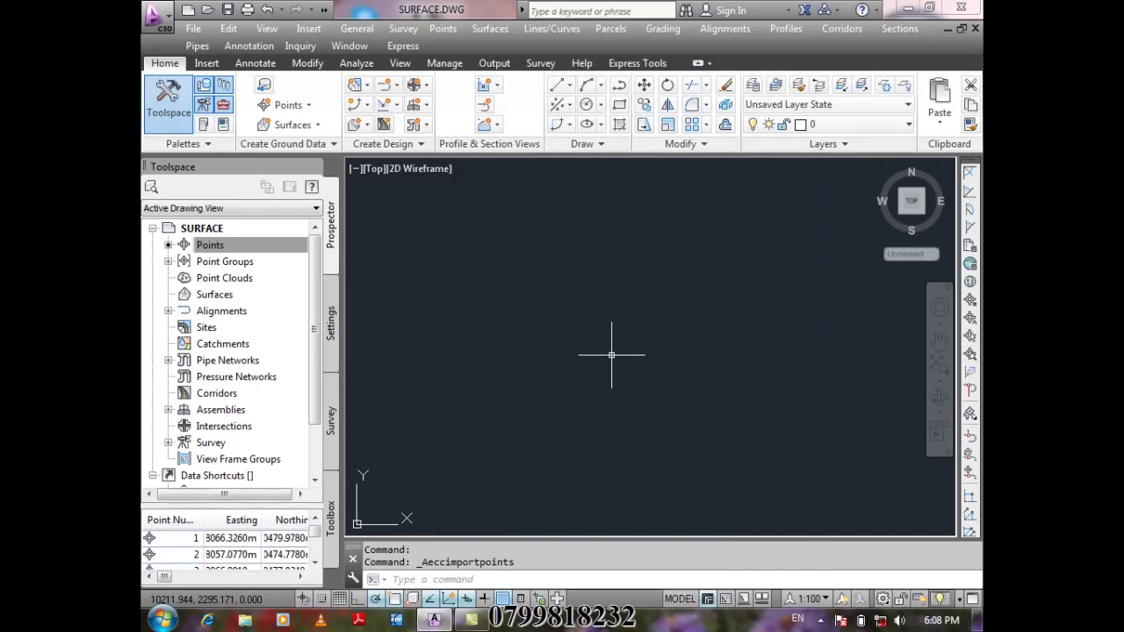
text(z)
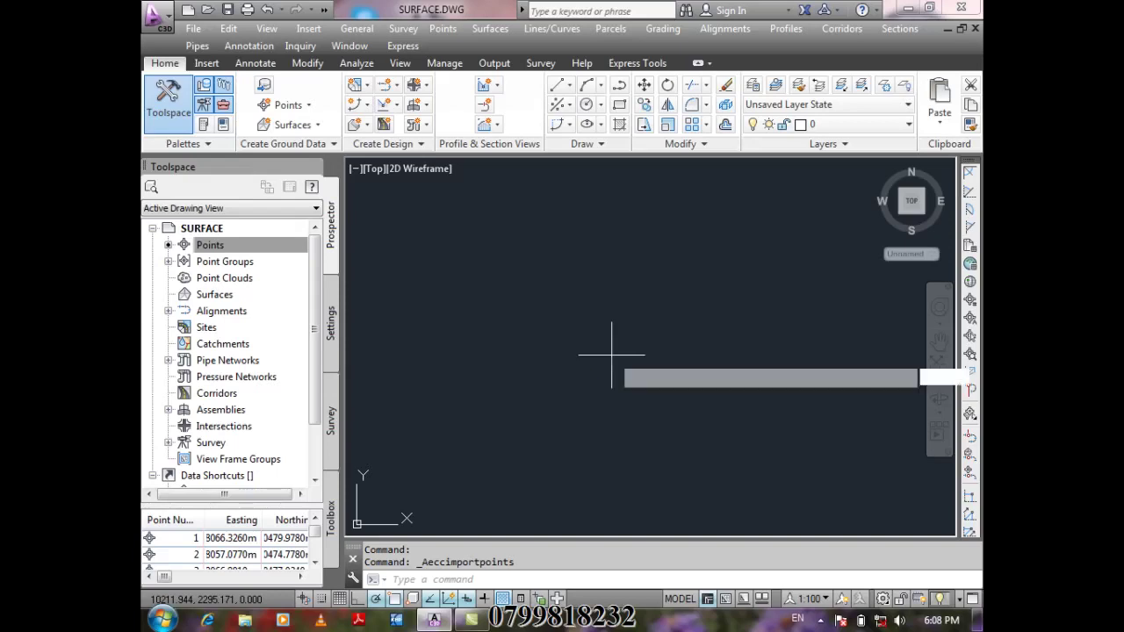
key(Return)
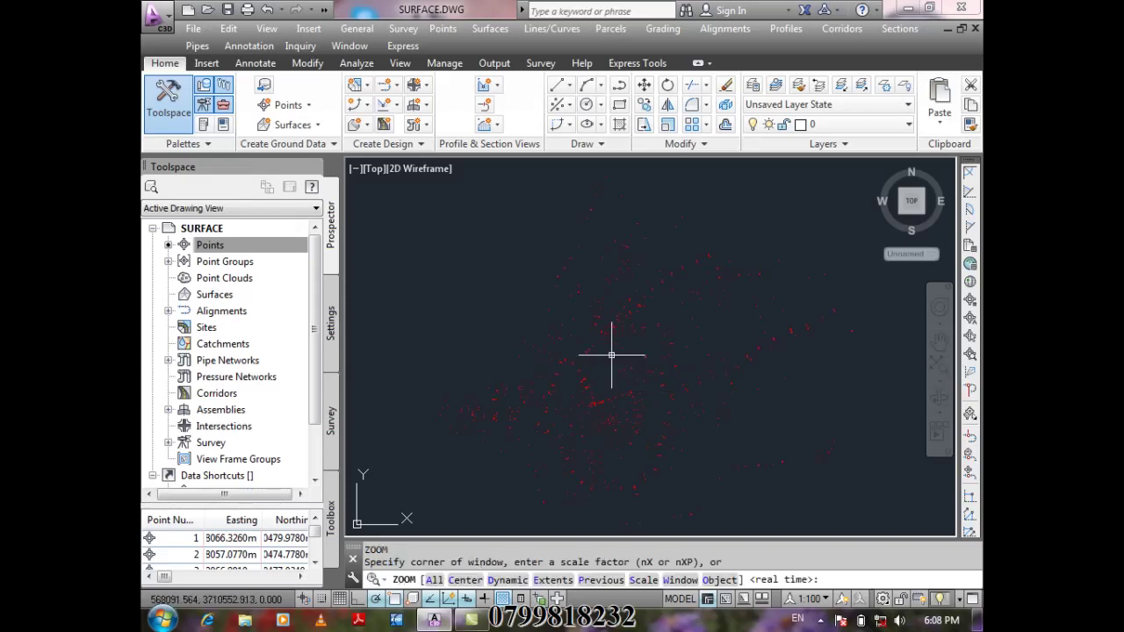
text(e)
key(Return)
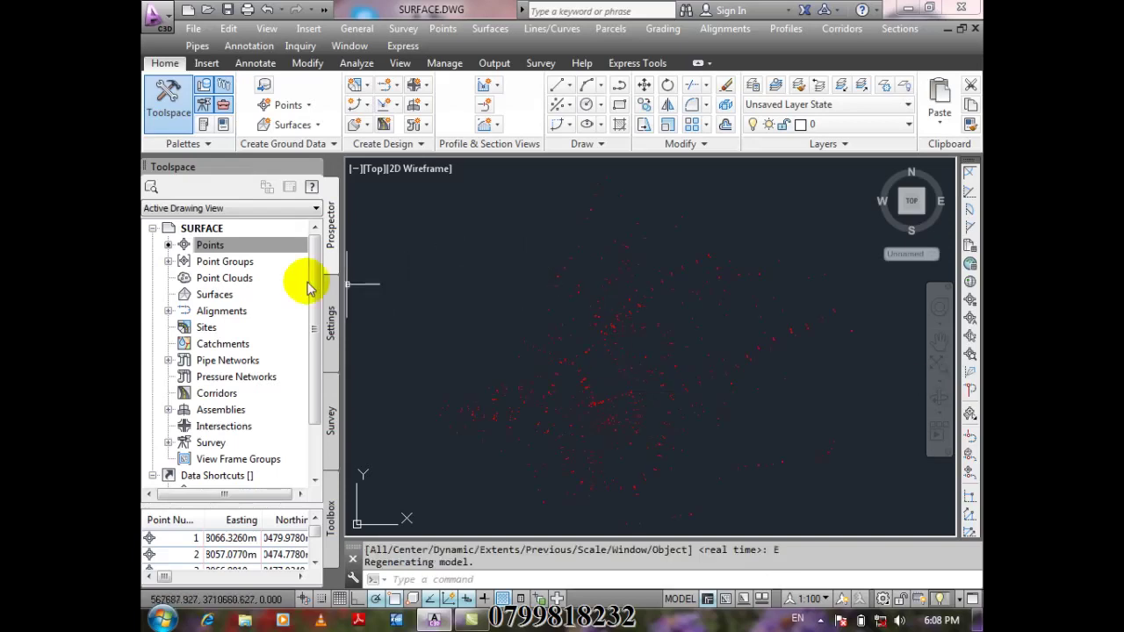
click(237, 294)
right_click(260, 295)
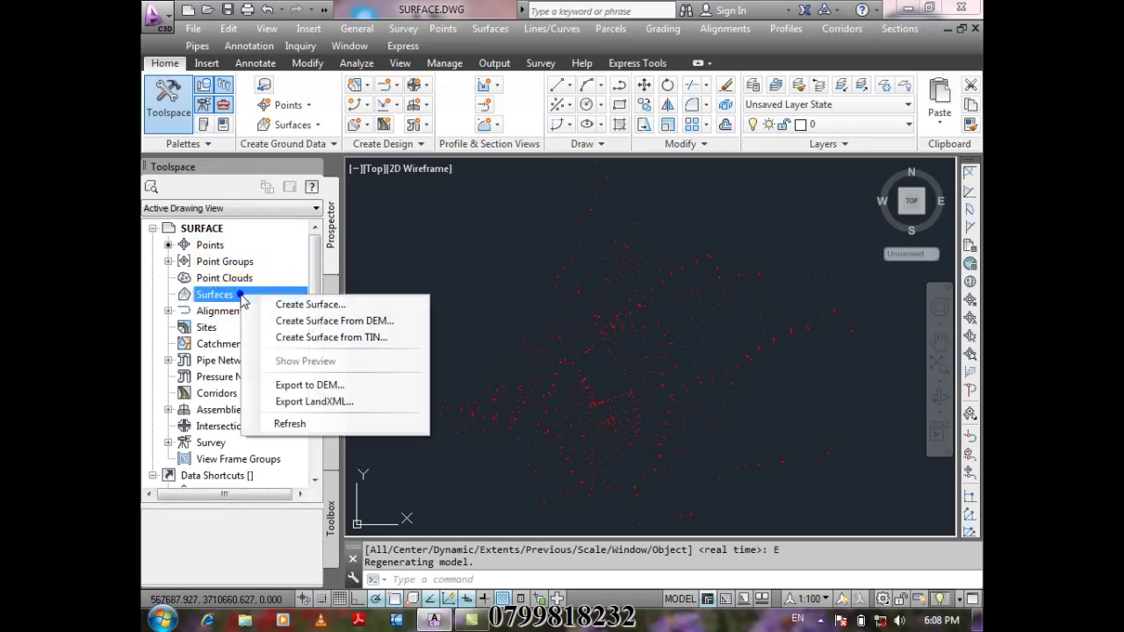
click(352, 304)
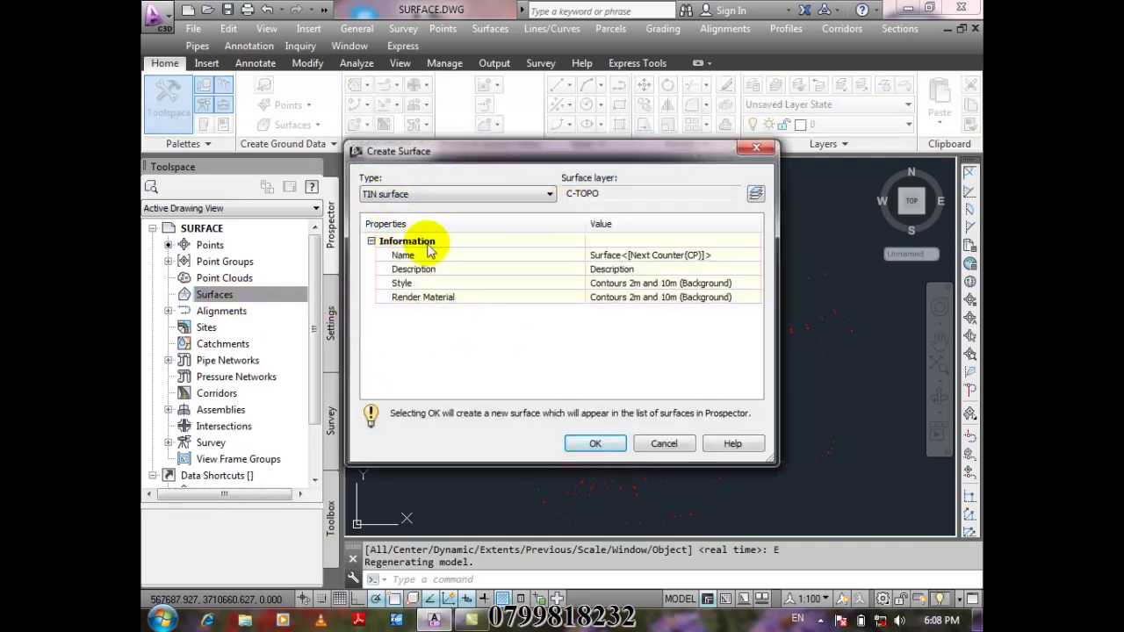
click(547, 194)
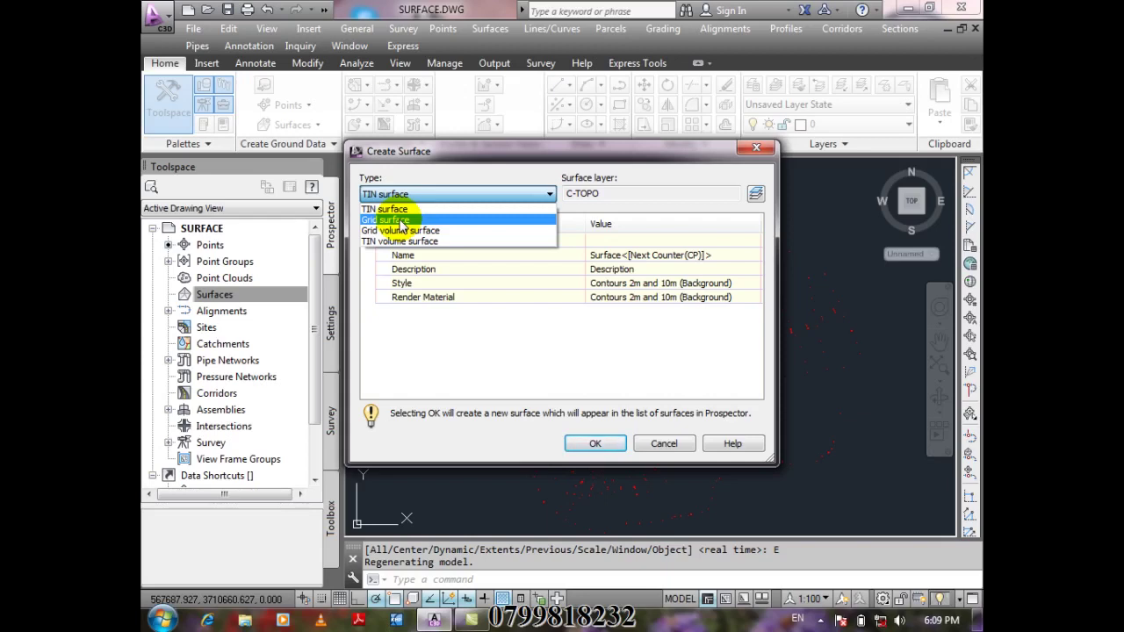
click(502, 190)
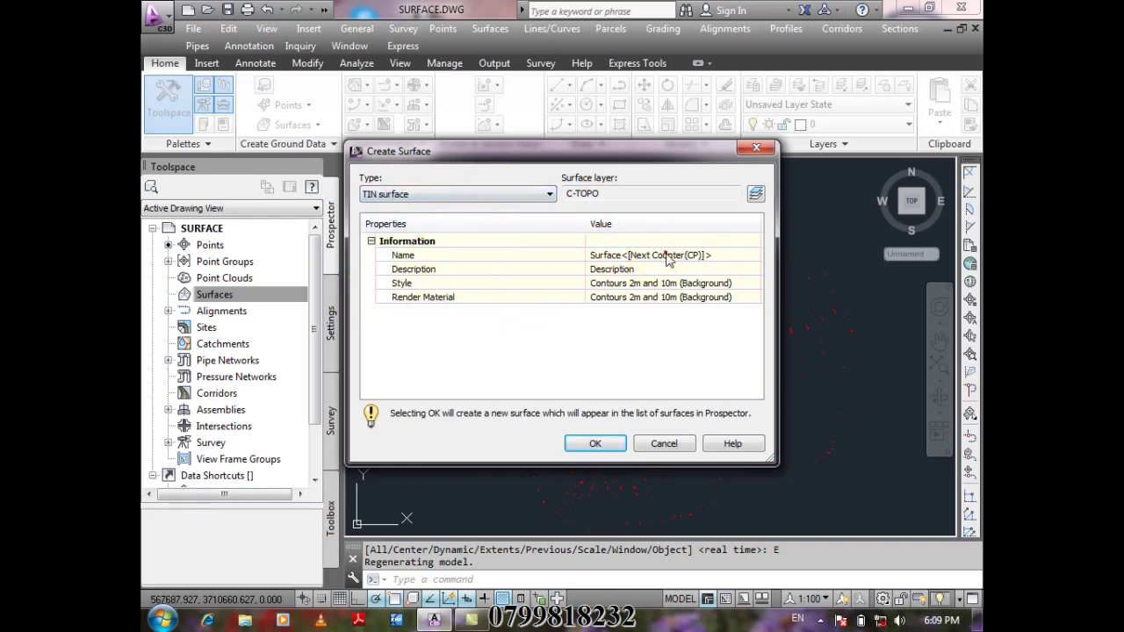
click(720, 254)
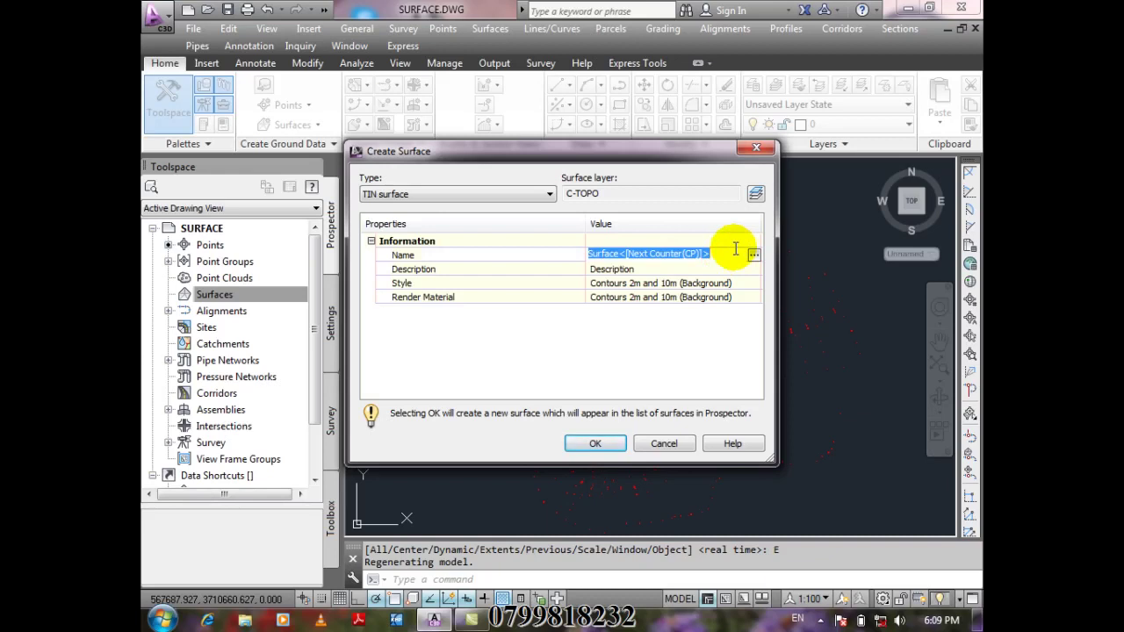
click(676, 442)
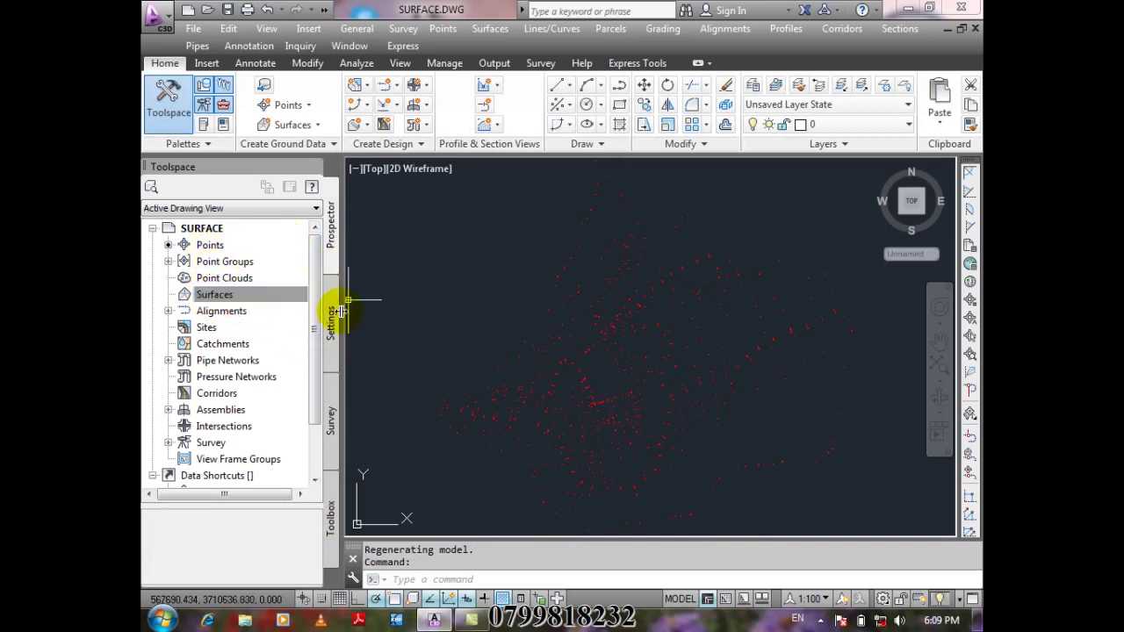
Start a new TIN surface from the Surfaces collection and name it S1.
click(219, 295)
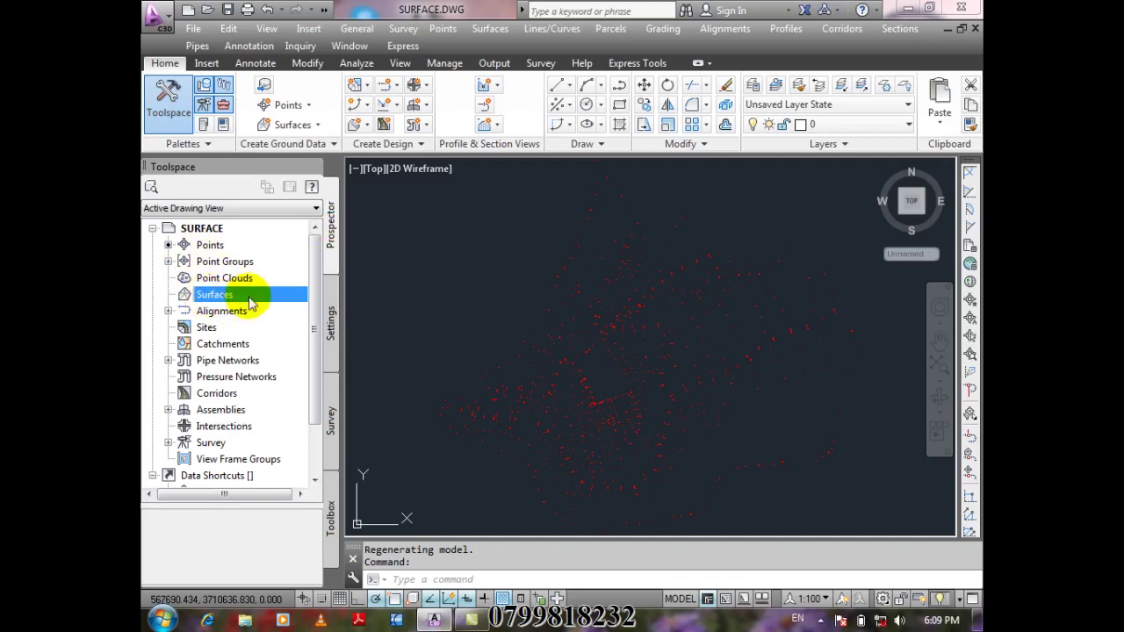
right_click(252, 303)
click(347, 307)
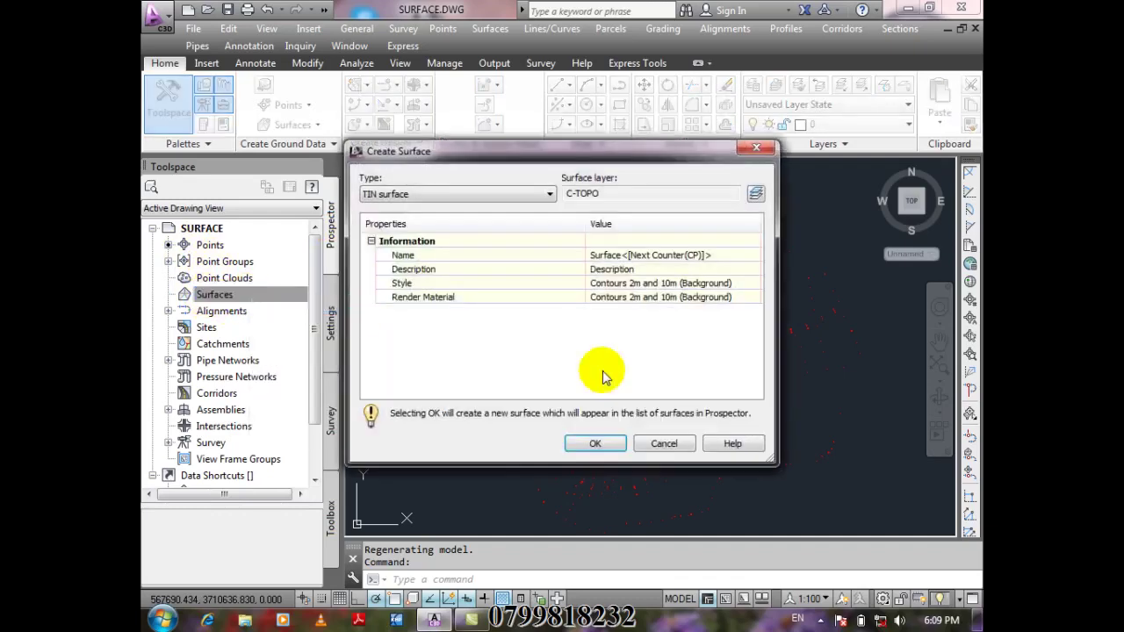
click(643, 246)
click(647, 253)
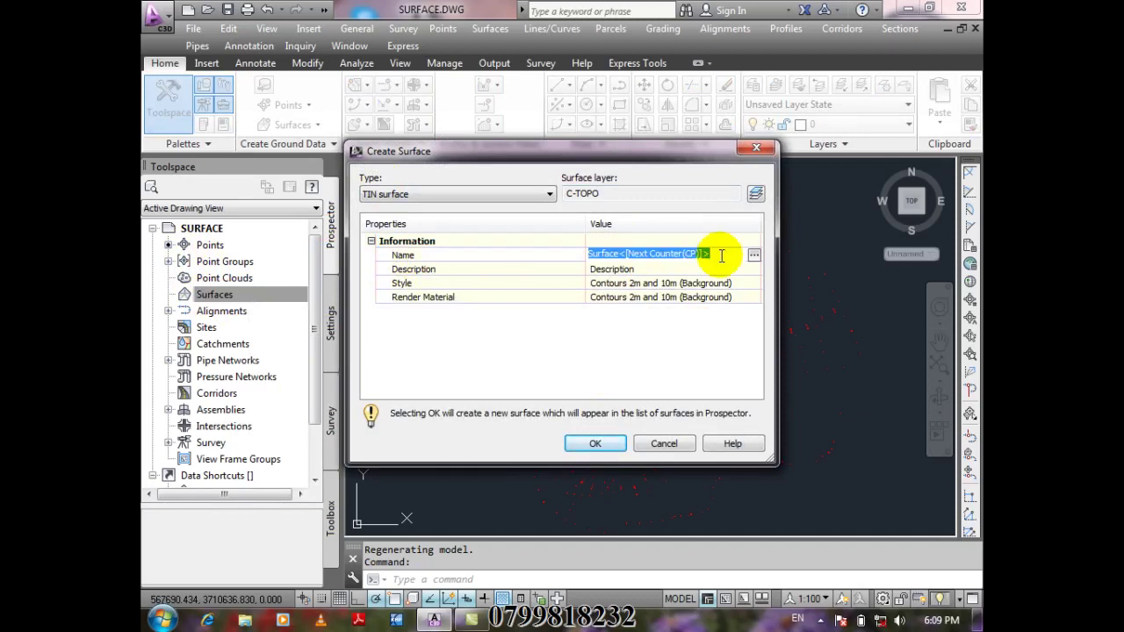
text(MM)
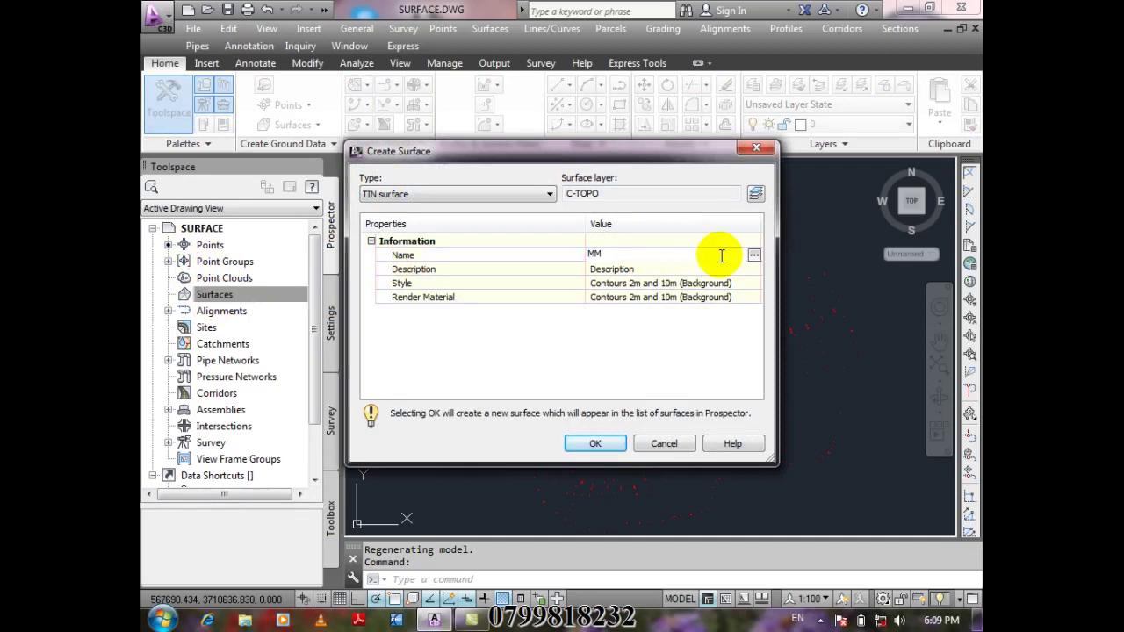
key(BackSpace)
key(BackSpace)
text(S1)
key(Return)
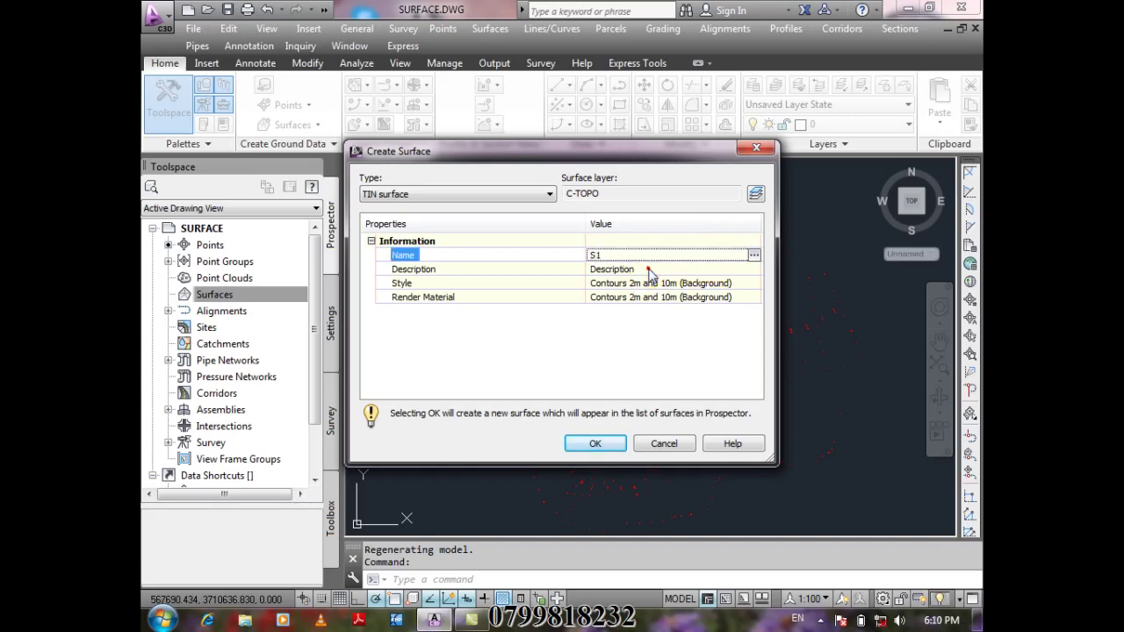
Assign the Contours 1m and 5m (Design) style to surface S1 and create the surface.
click(653, 272)
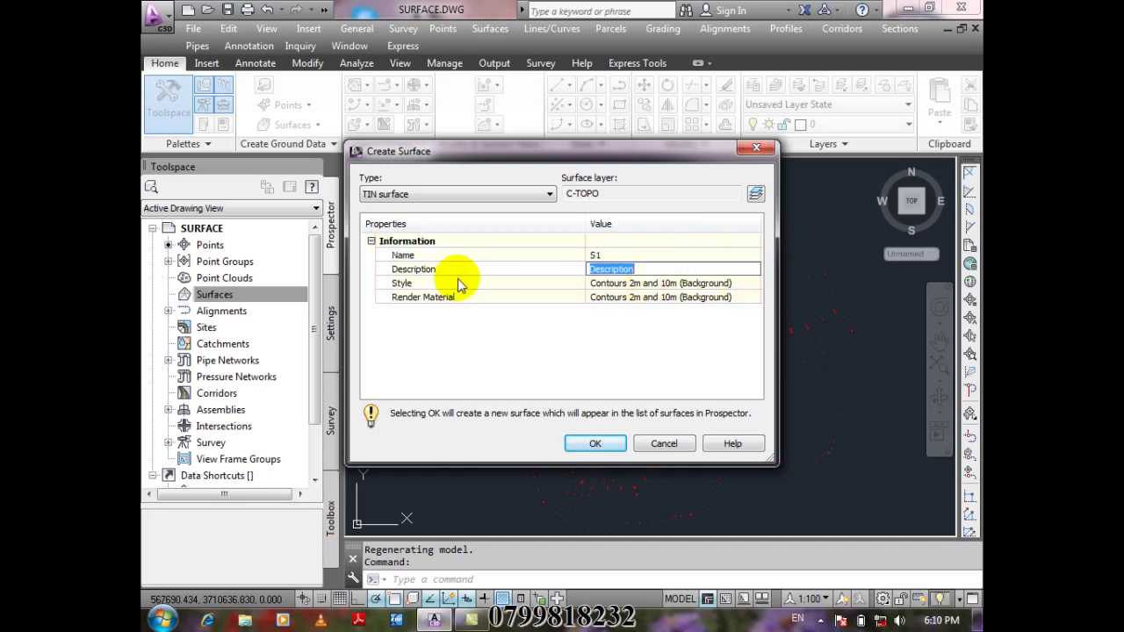
click(732, 285)
click(751, 282)
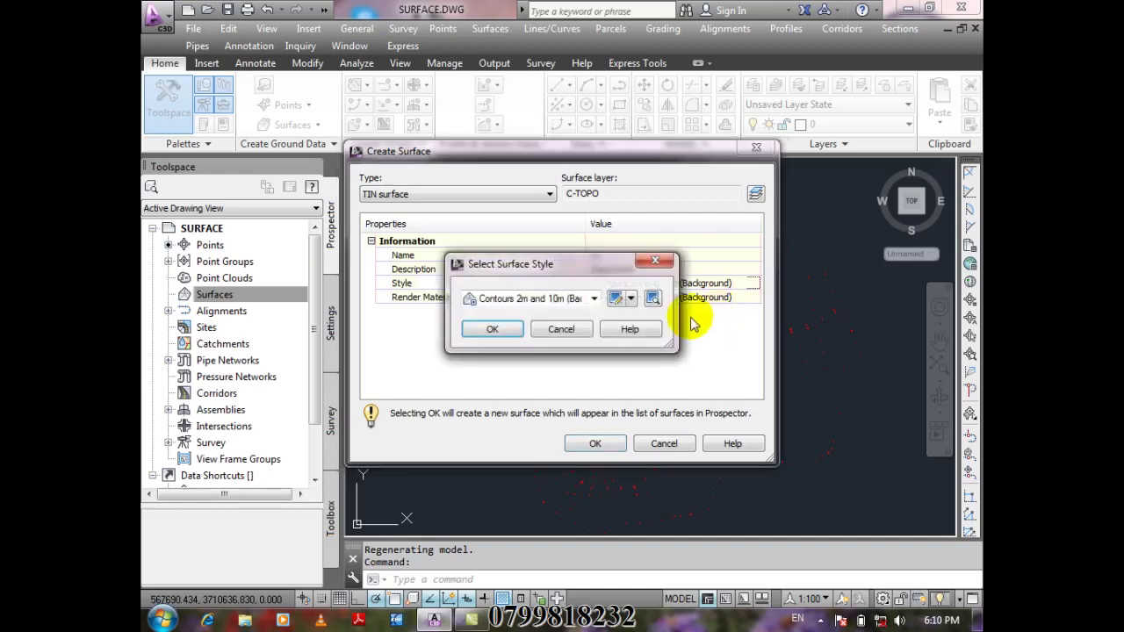
click(595, 299)
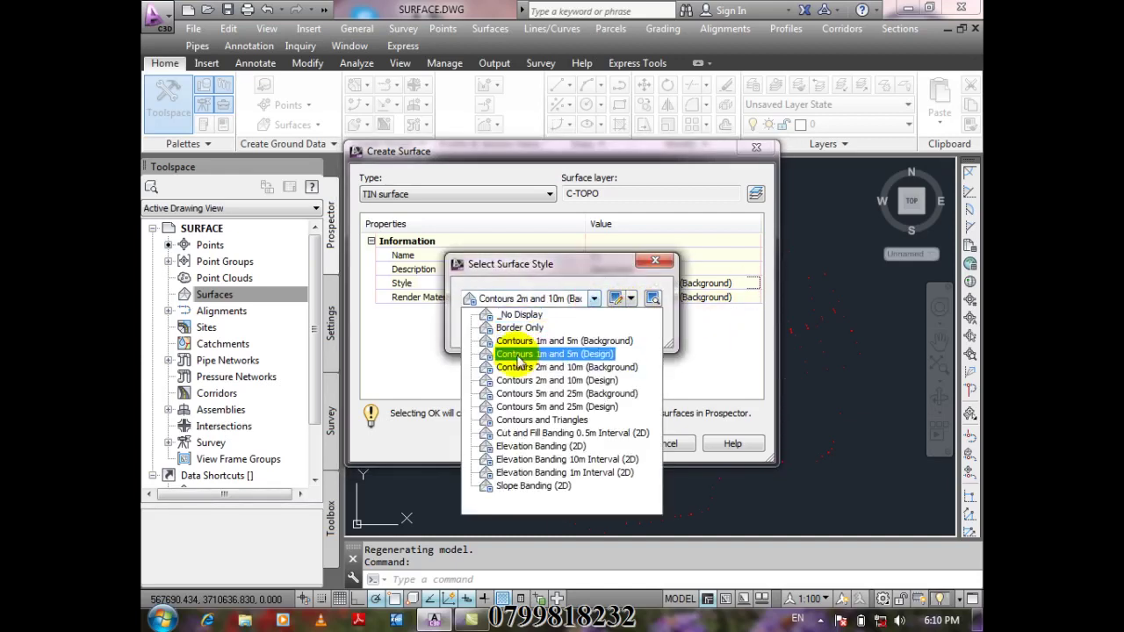
click(604, 355)
click(497, 327)
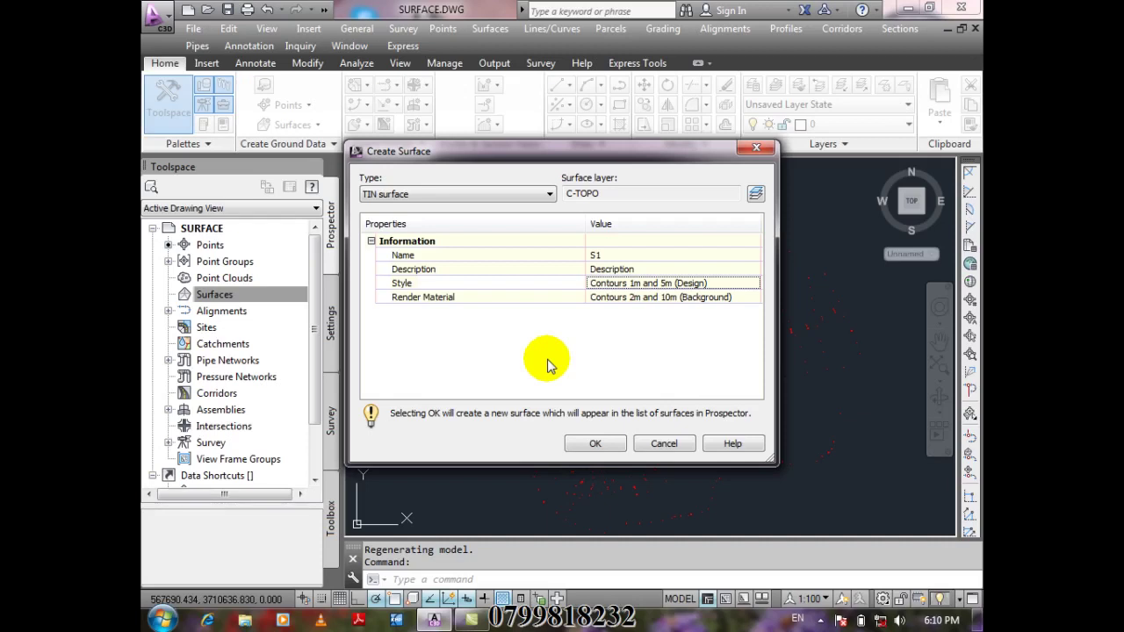
click(588, 444)
Add the _All Points point group to the definition of surface S1.
click(168, 295)
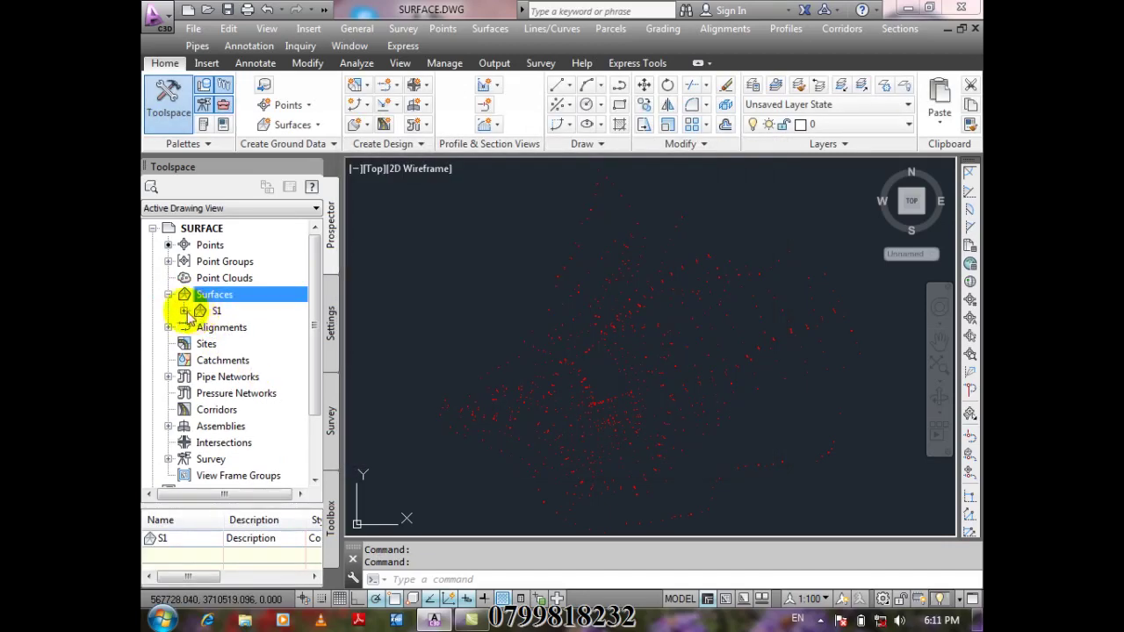
click(183, 311)
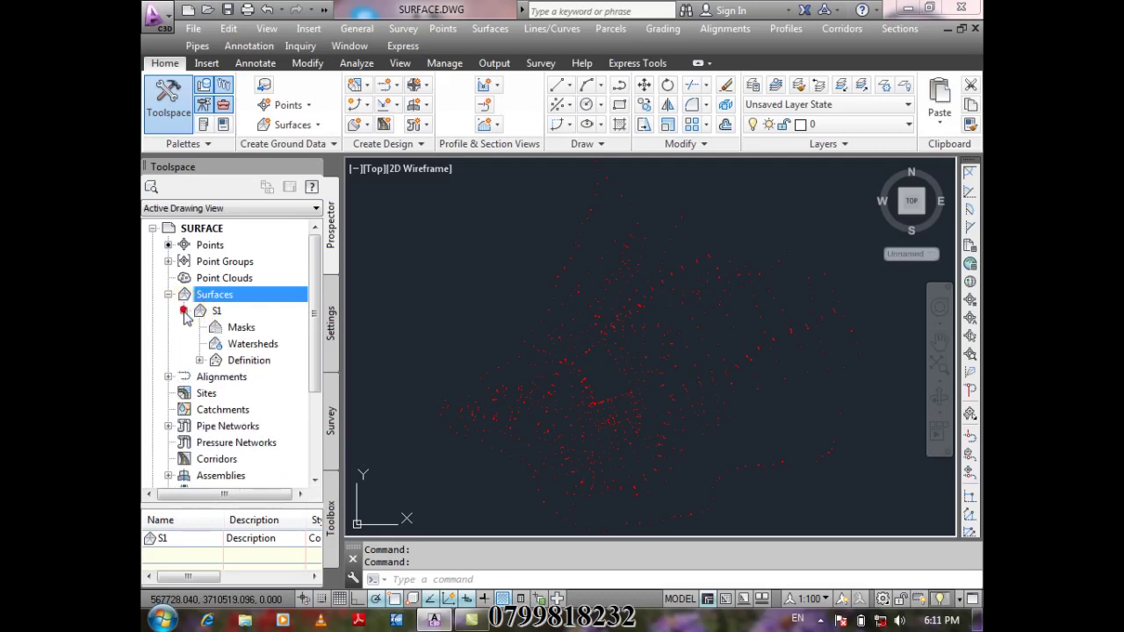
click(200, 360)
scroll(263, 347, down, 1)
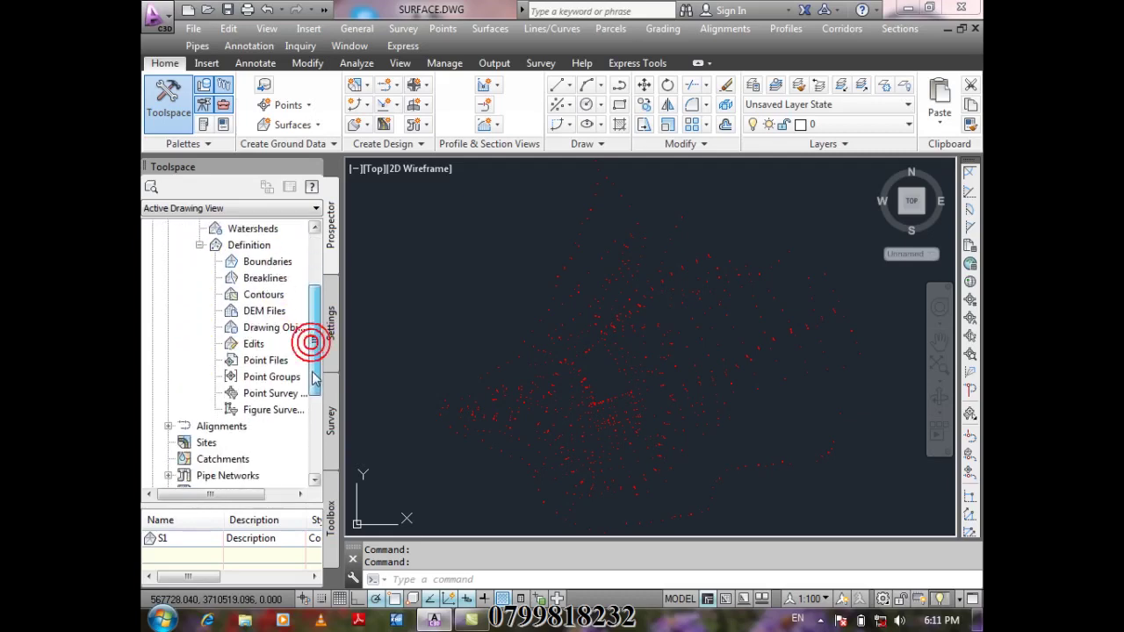
click(290, 378)
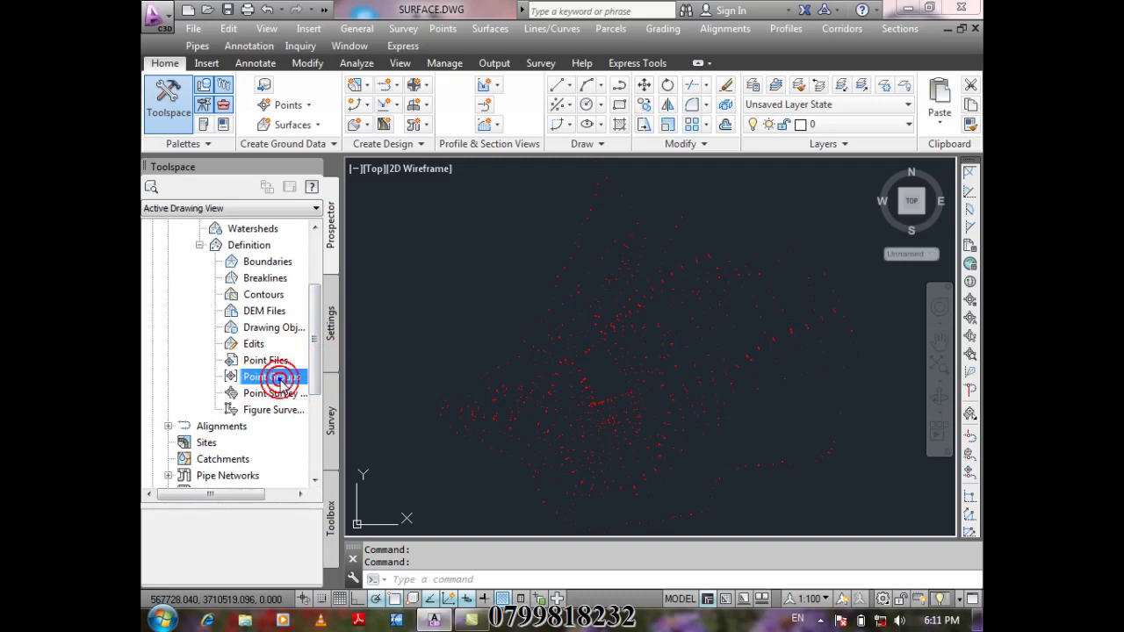
right_click(279, 381)
click(358, 391)
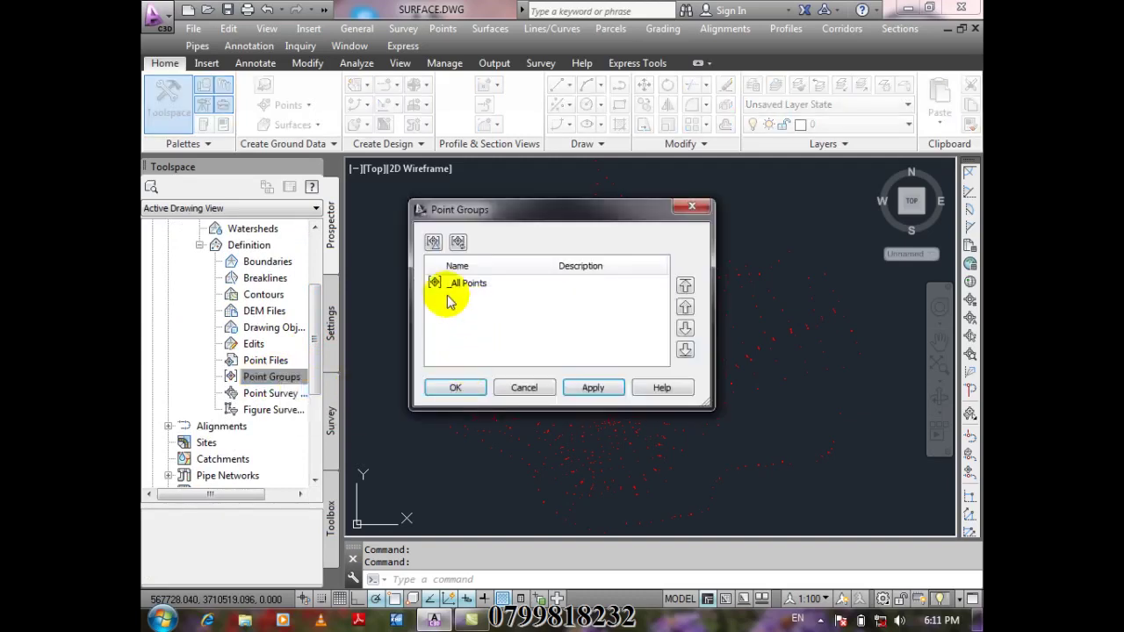
click(493, 284)
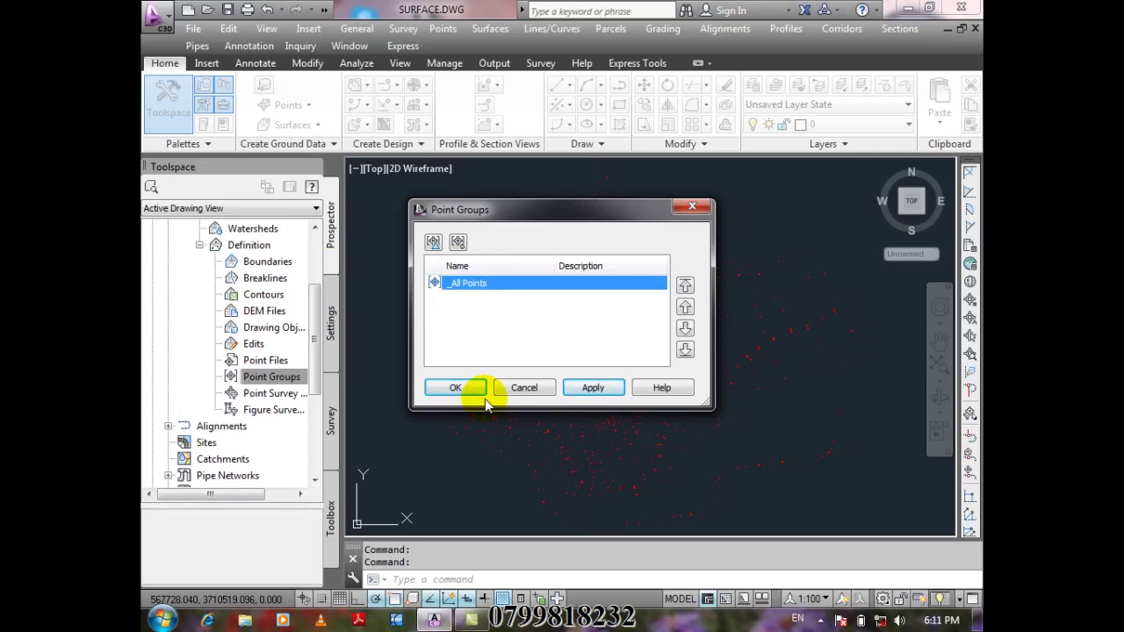
click(464, 389)
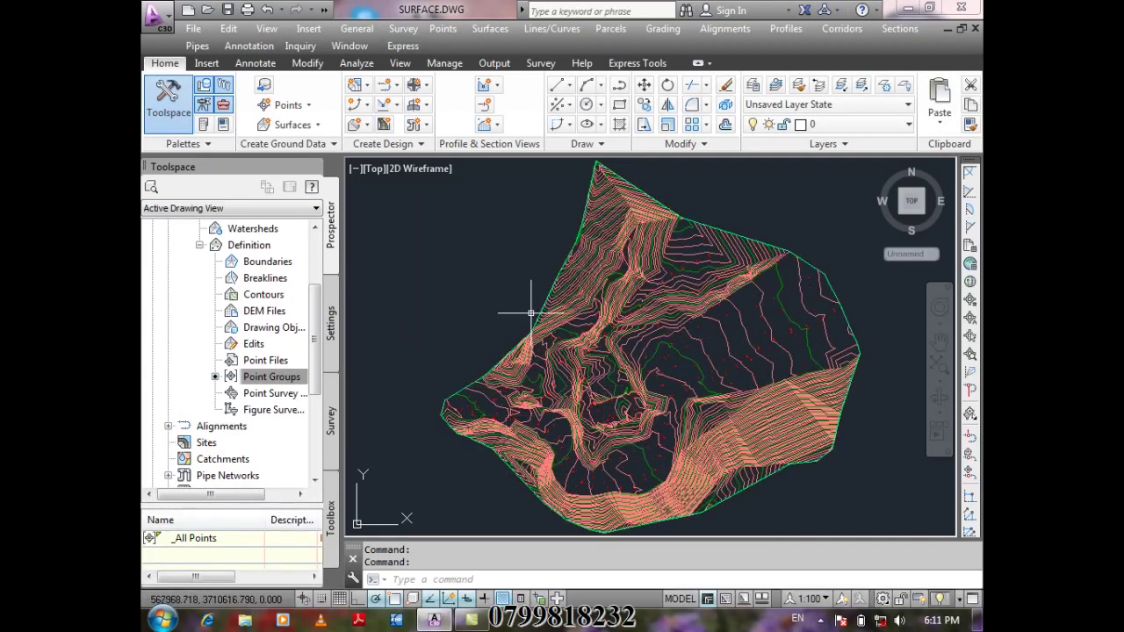
Inspect surface S1 in the Object Viewer from a tilted 3D angle and from a north-up top view.
click(762, 411)
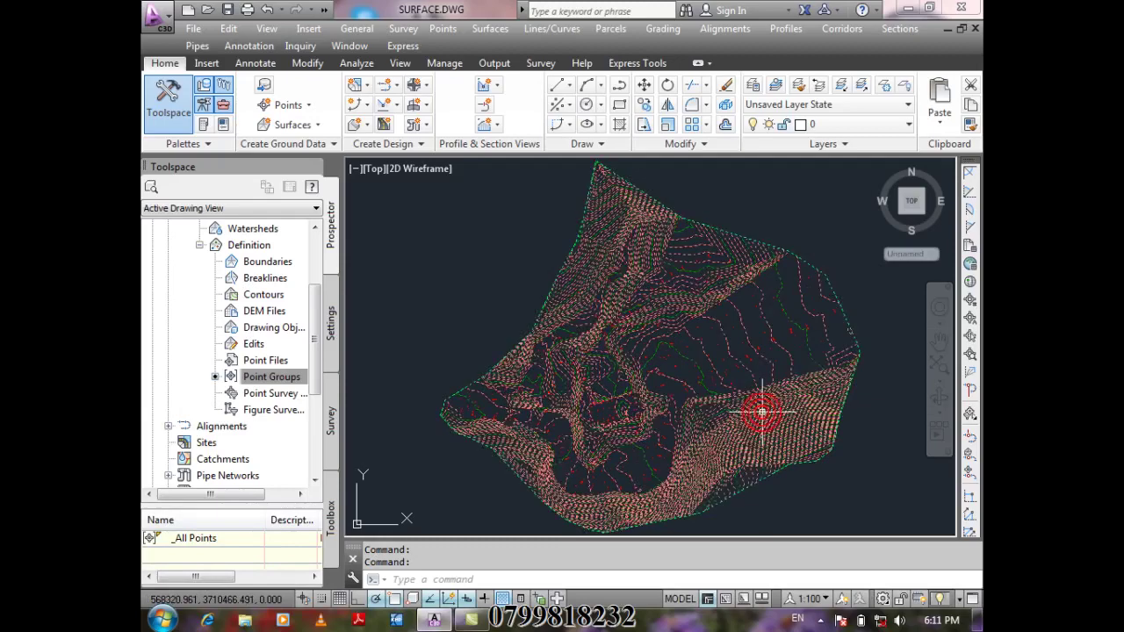
right_click(763, 419)
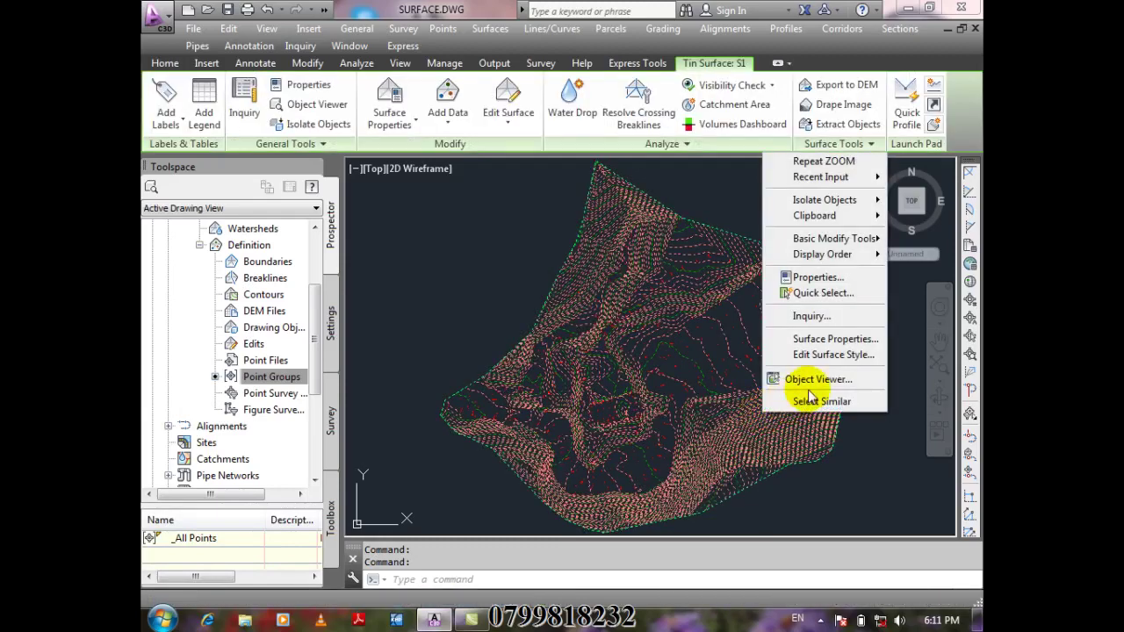
click(865, 400)
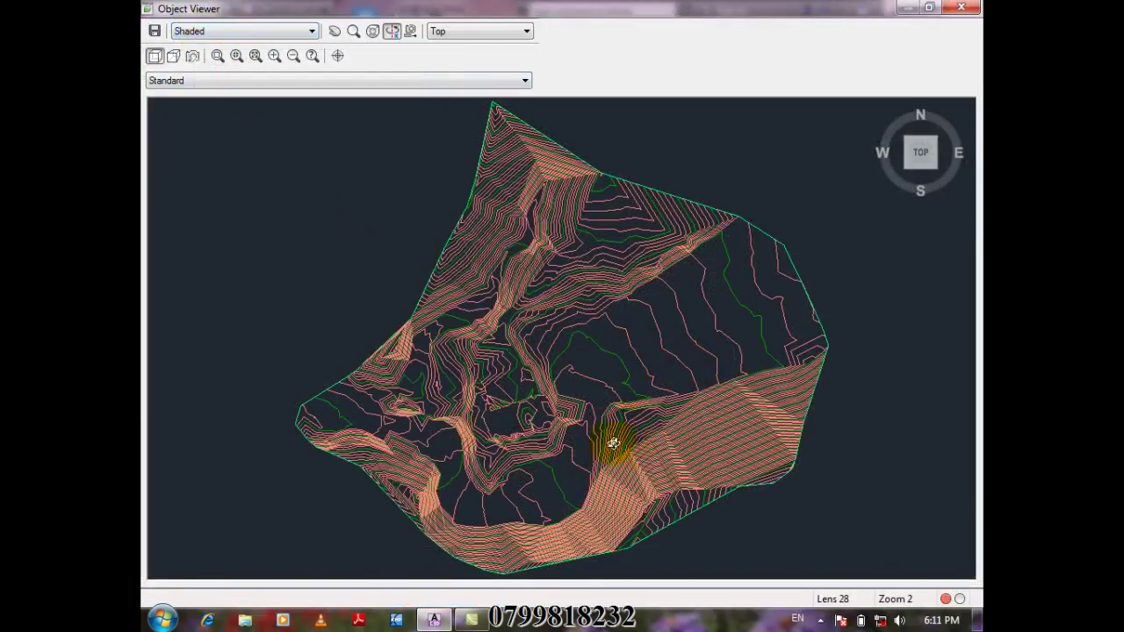
mouse_move(613, 444)
mouse_down()
mouse_move(658, 401)
mouse_move(703, 276)
mouse_move(667, 226)
mouse_move(694, 203)
mouse_move(648, 404)
mouse_move(574, 401)
mouse_move(695, 431)
mouse_move(713, 402)
mouse_move(514, 376)
mouse_move(547, 427)
mouse_move(657, 398)
mouse_move(575, 417)
mouse_move(635, 395)
mouse_move(703, 333)
mouse_move(676, 364)
mouse_move(667, 352)
mouse_up()
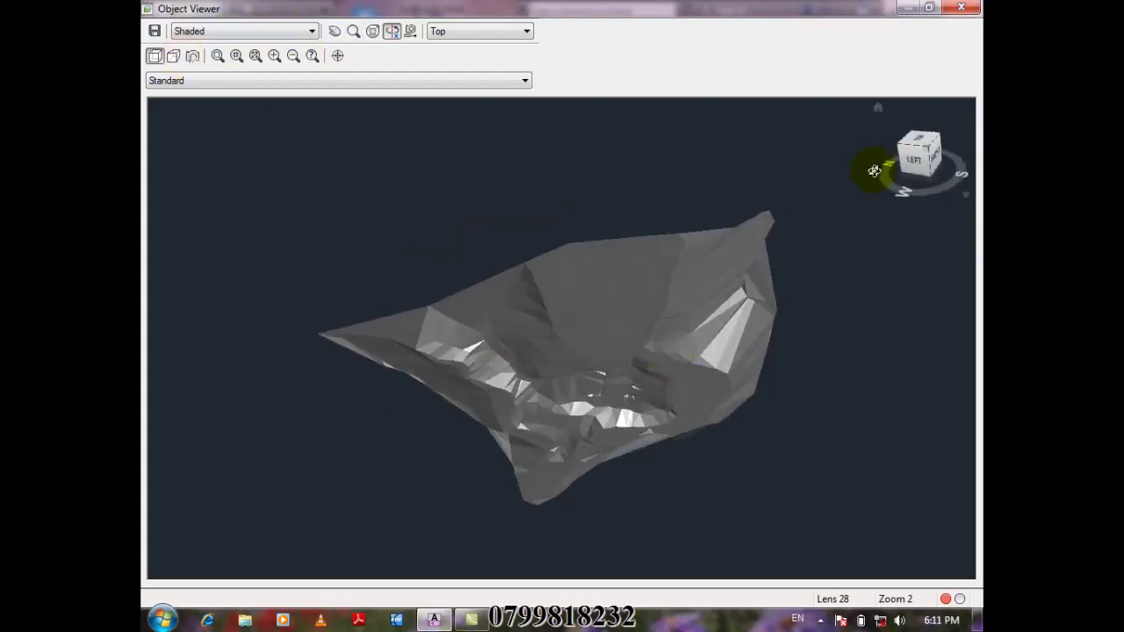
click(921, 140)
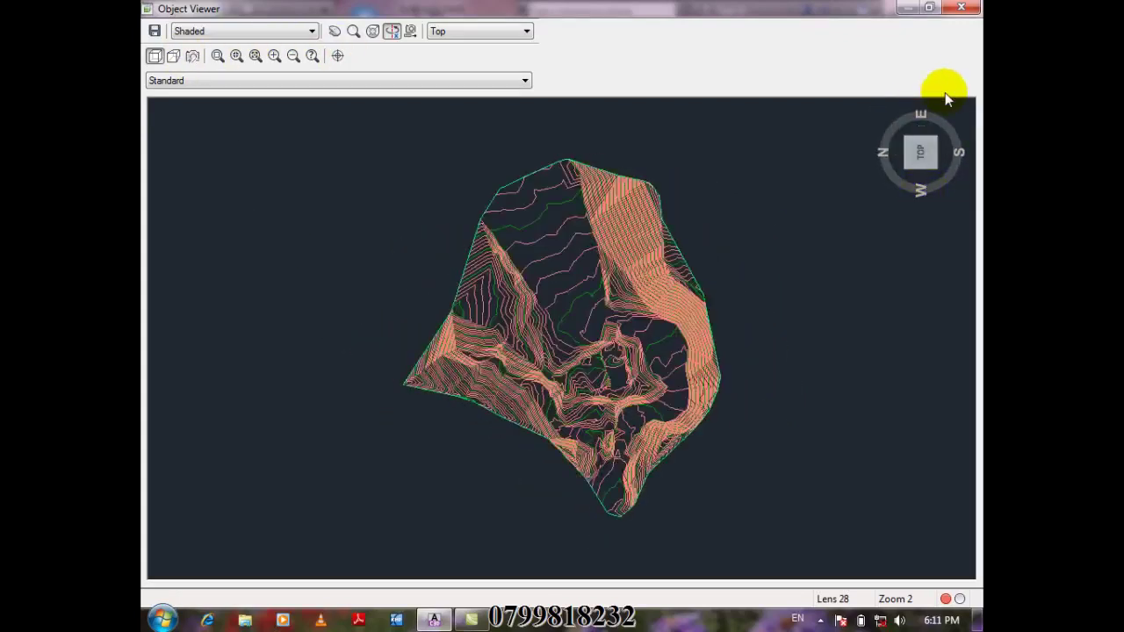
click(971, 123)
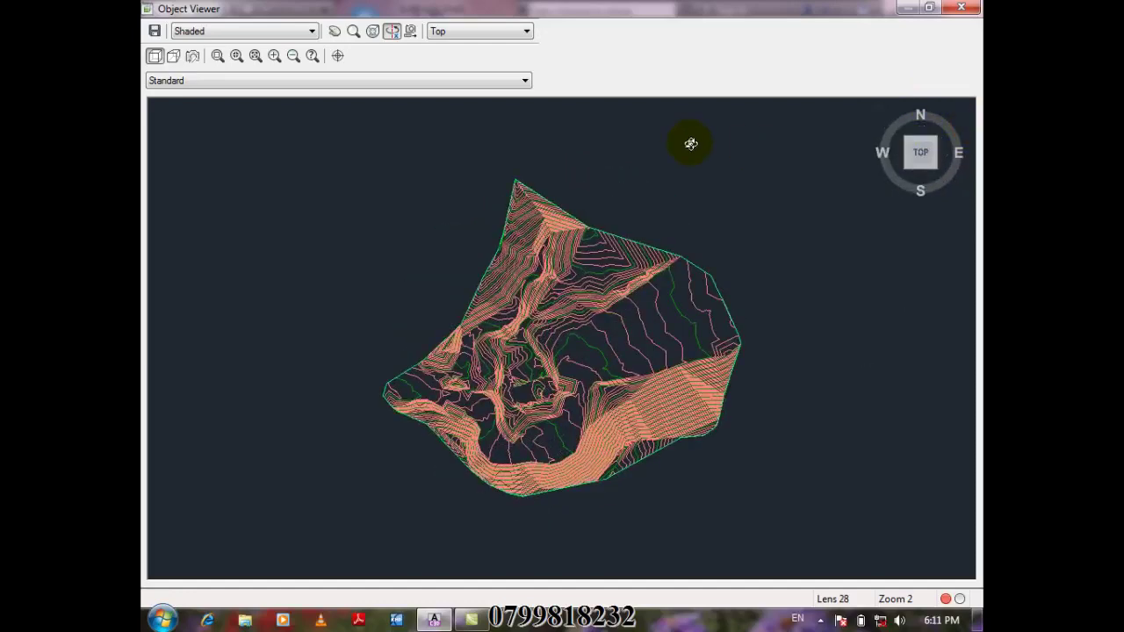
click(965, 8)
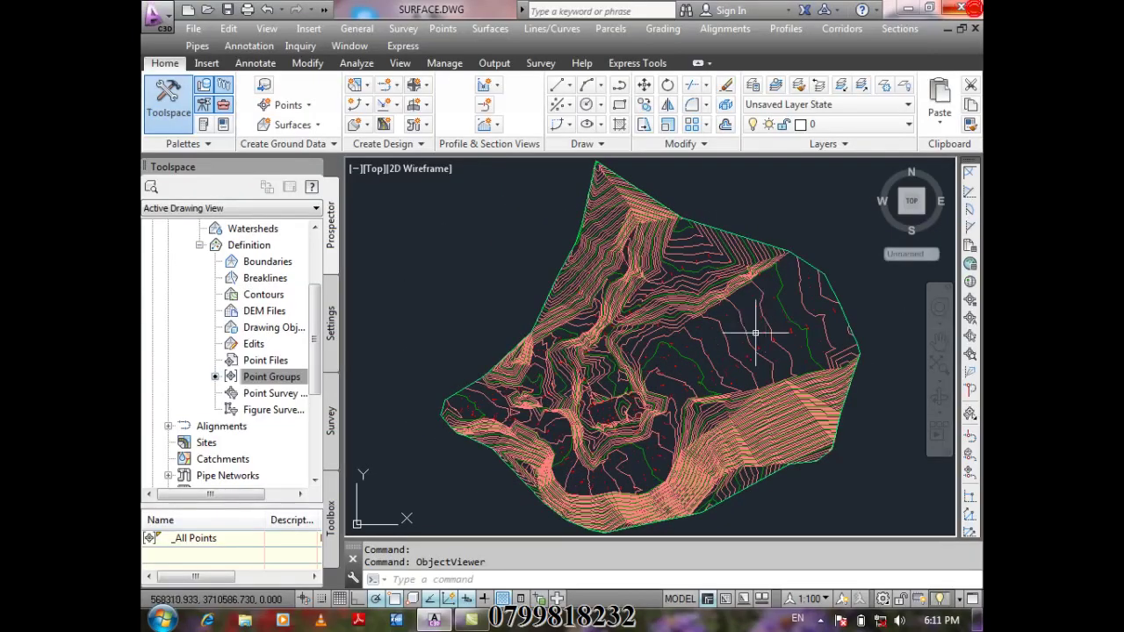
Select surface S1 in the drawing and open its surface style for editing.
click(765, 427)
right_click(767, 430)
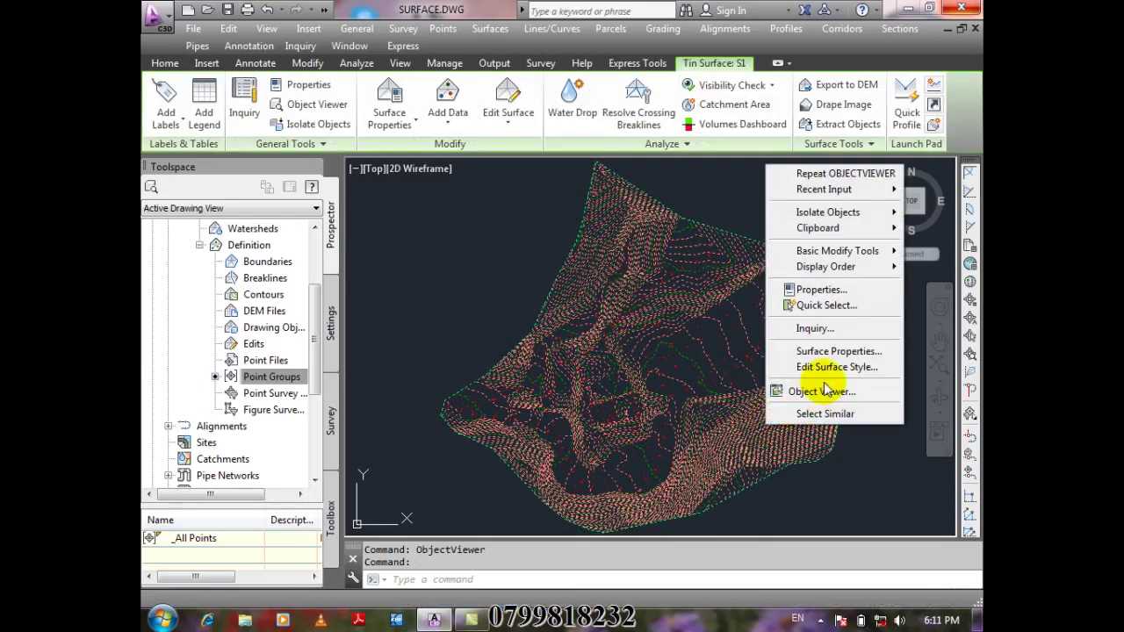
click(889, 376)
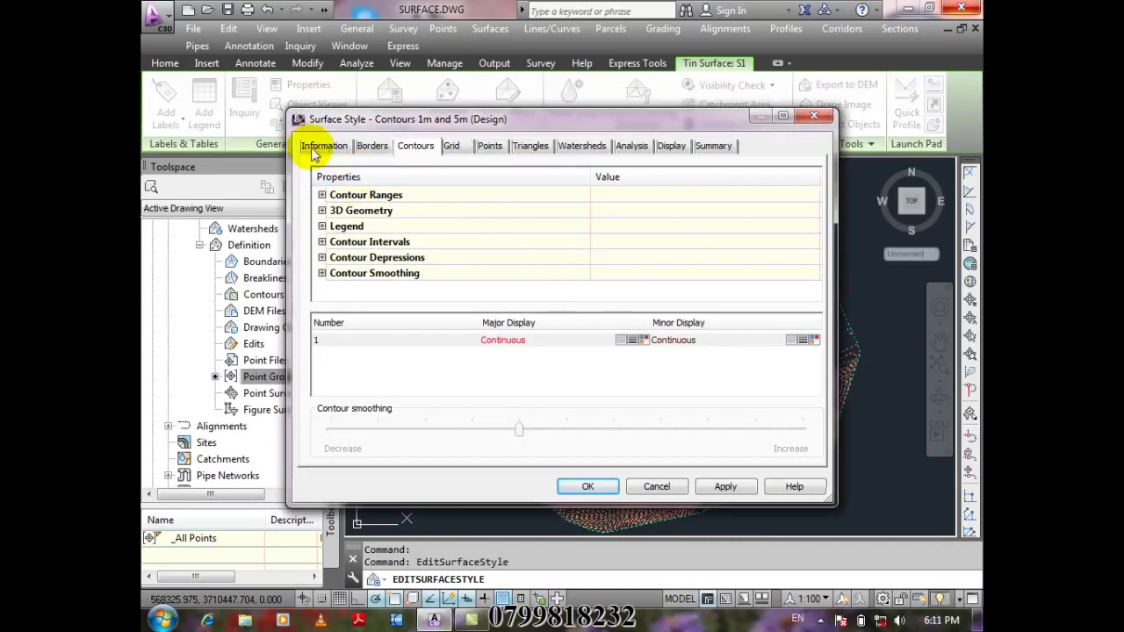
Review the surface style's general information and the 3D geometry settings of its borders, contours, grid, points and triangles.
click(333, 147)
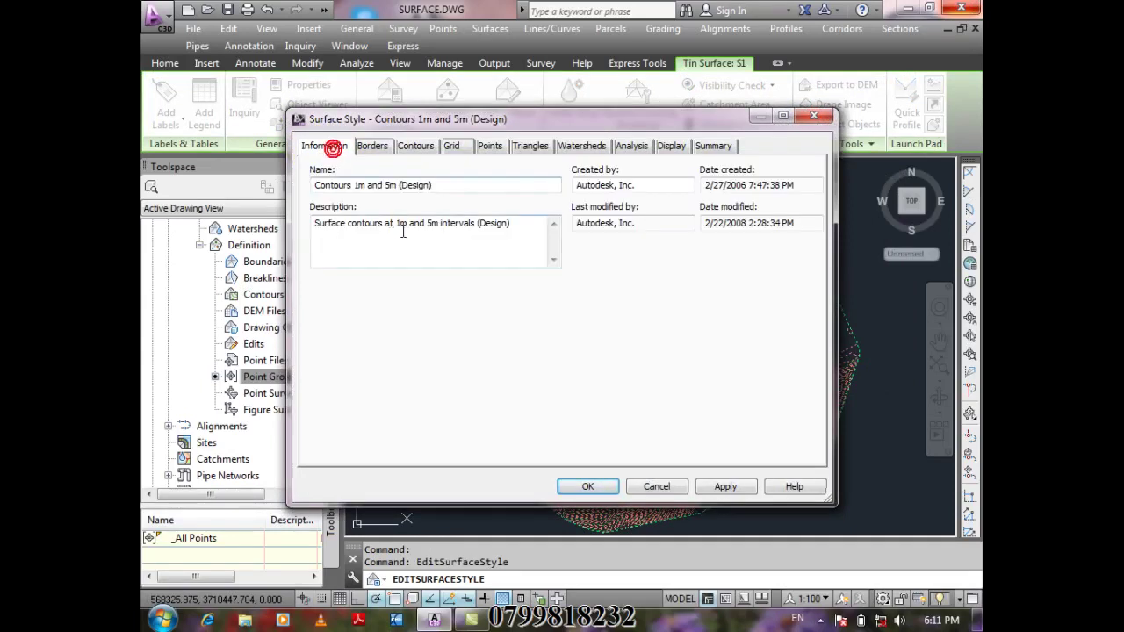
click(449, 182)
drag(449, 182, 260, 191)
drag(531, 225, 264, 220)
drag(640, 184, 505, 186)
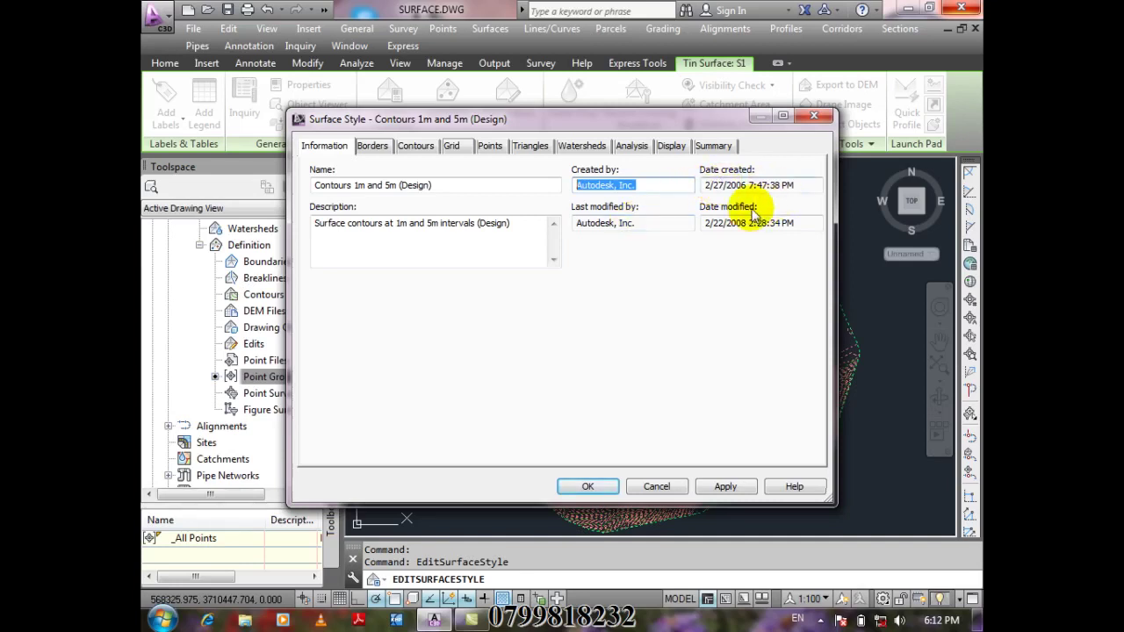
click(374, 146)
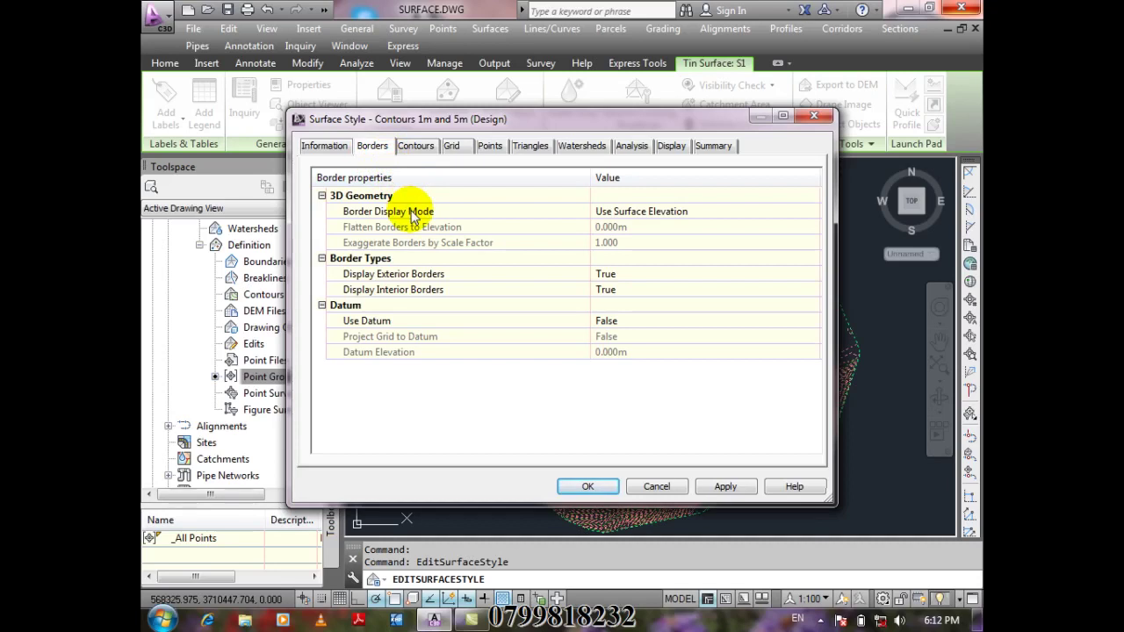
click(426, 151)
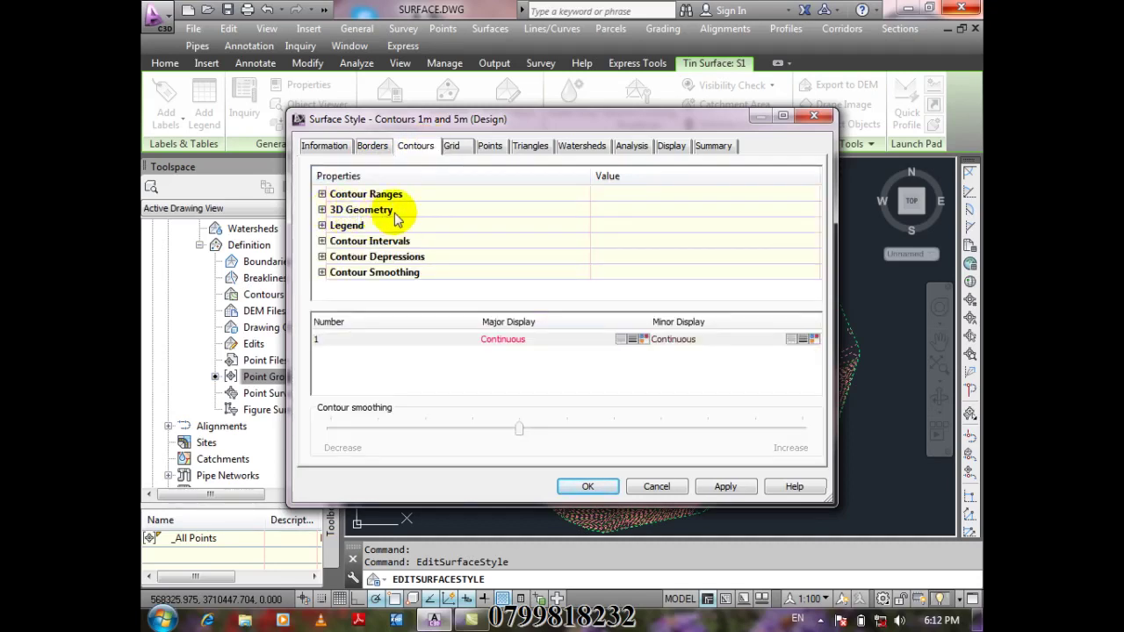
click(322, 210)
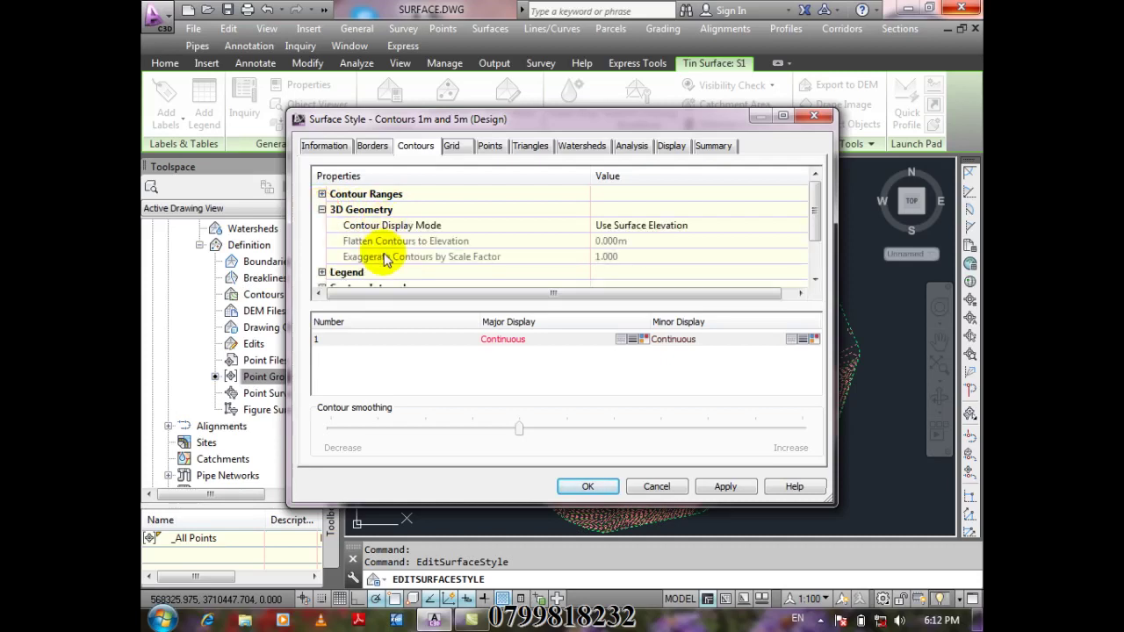
click(450, 147)
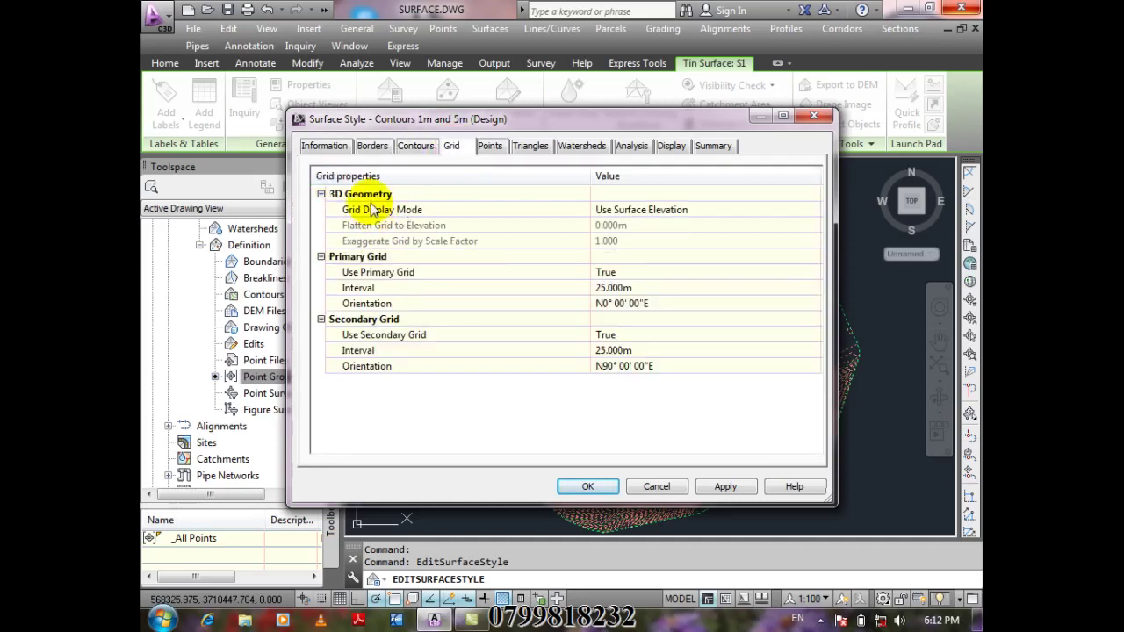
click(489, 146)
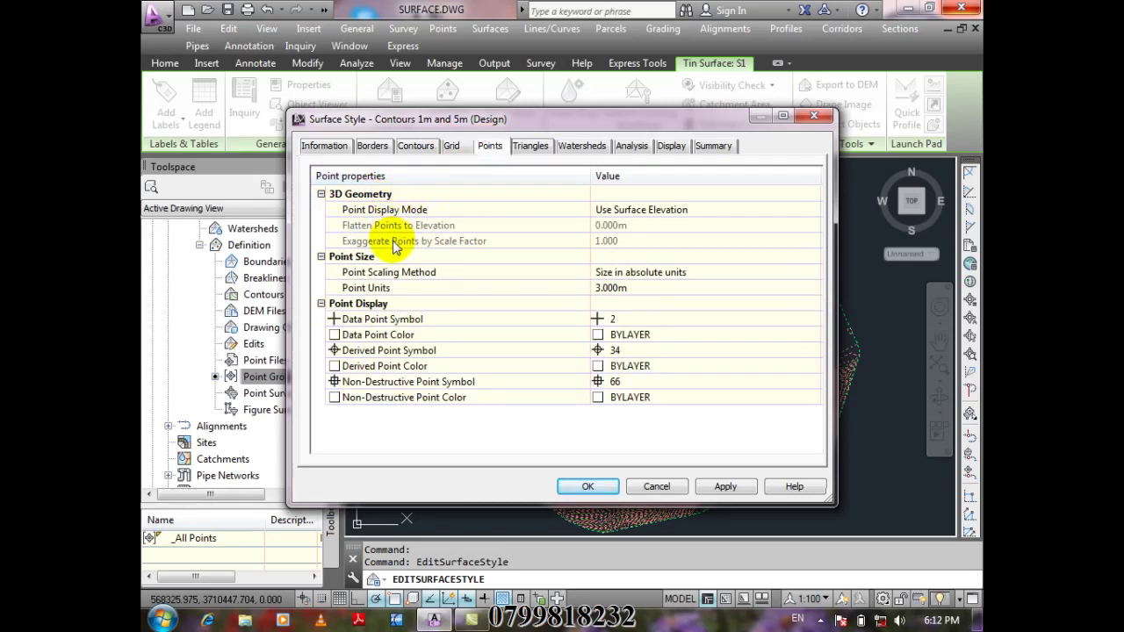
click(523, 147)
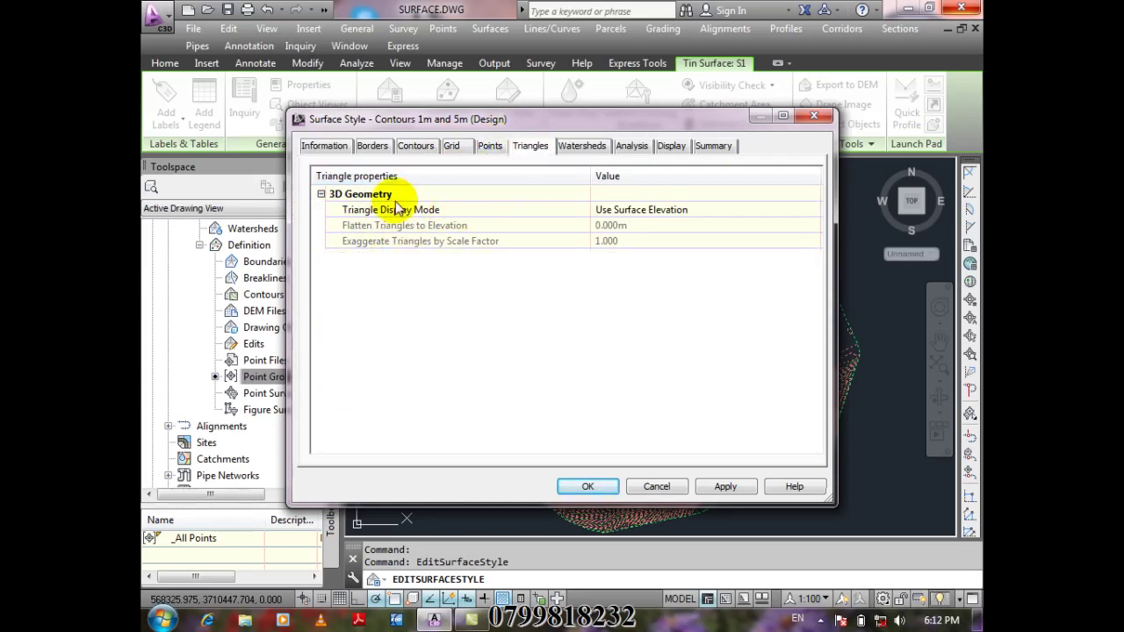
Try Flatten Elevations as the surface style's border display mode, restore Use Surface Elevation and accept the style.
click(376, 146)
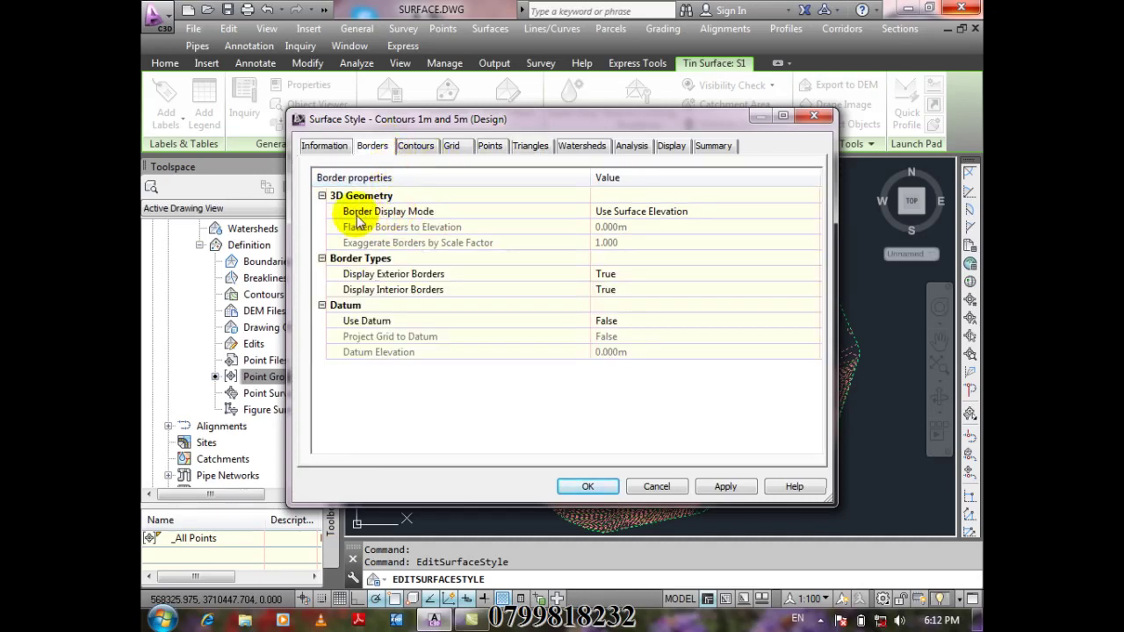
click(639, 212)
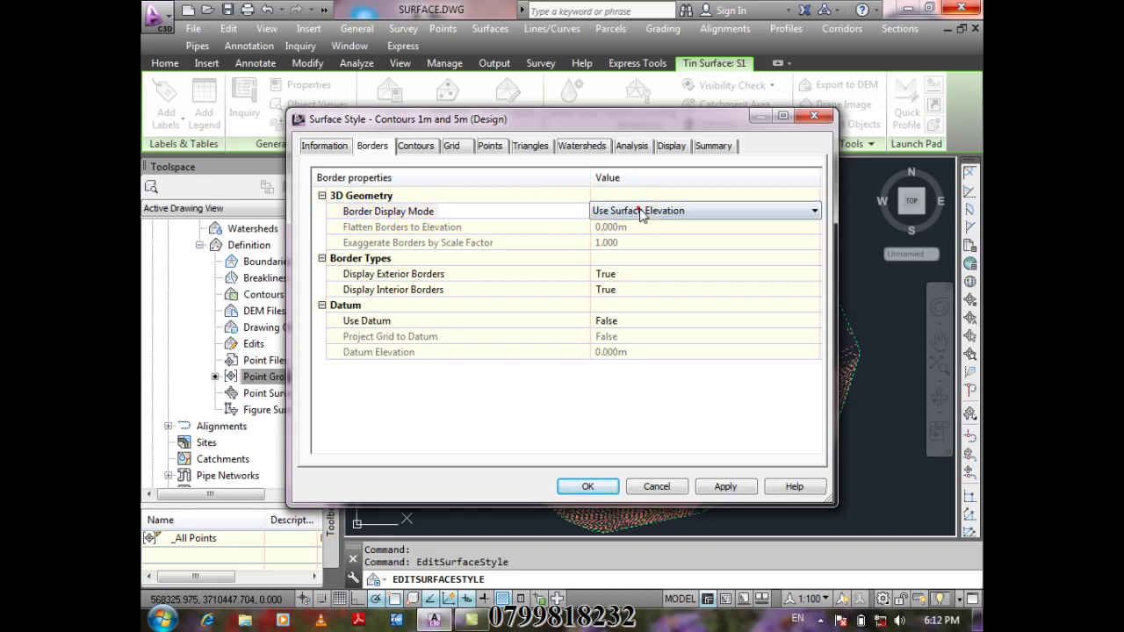
click(642, 212)
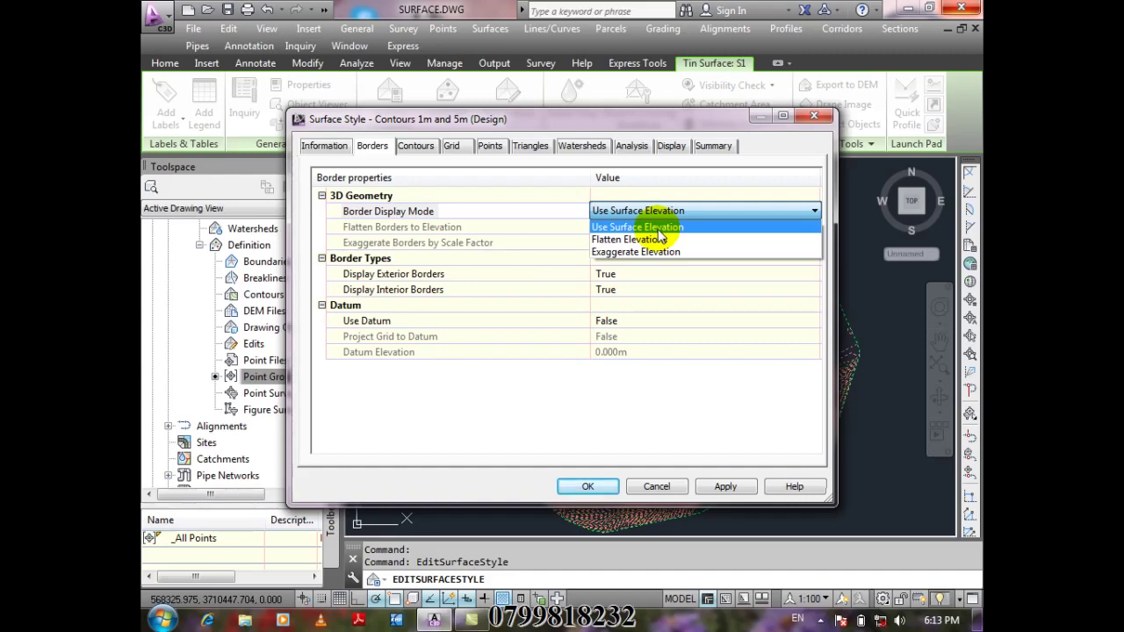
click(699, 249)
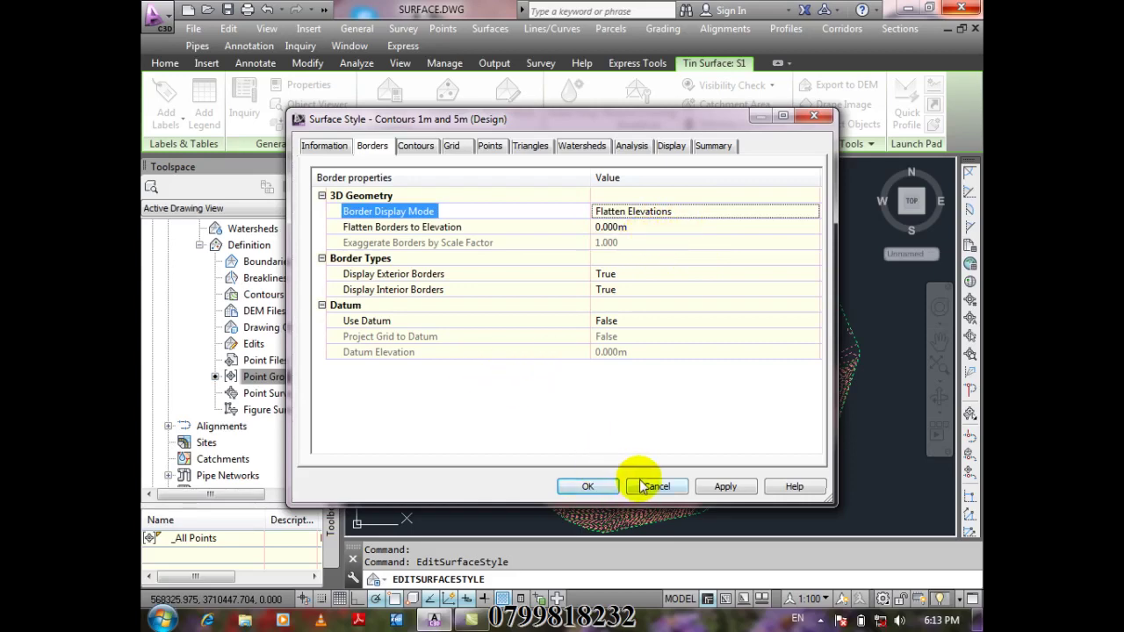
click(667, 212)
click(665, 211)
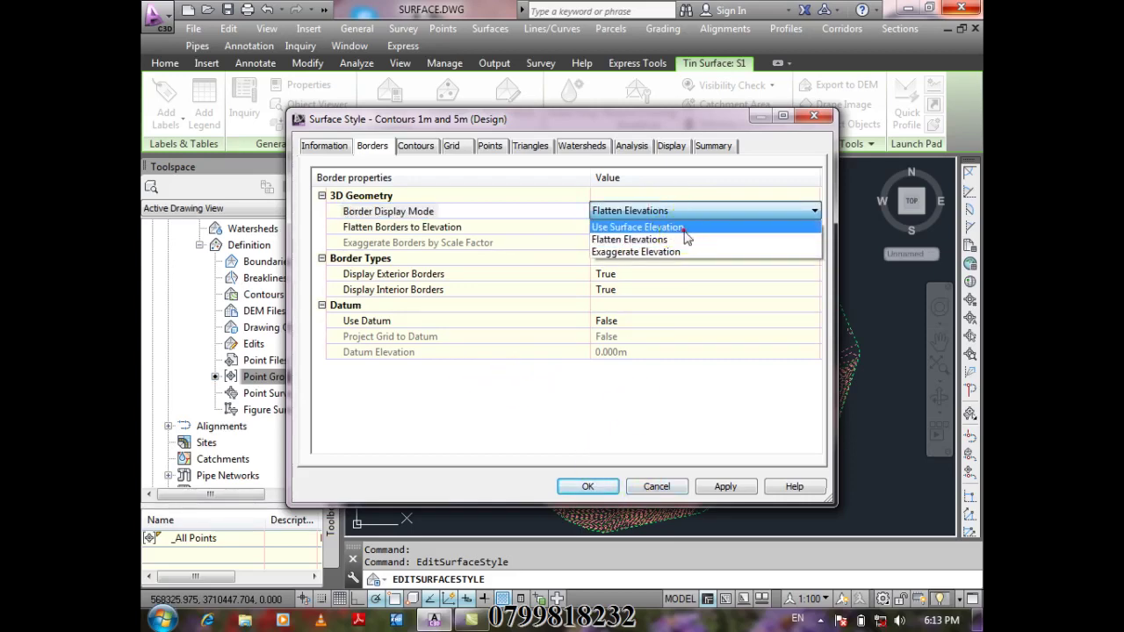
click(672, 226)
click(586, 488)
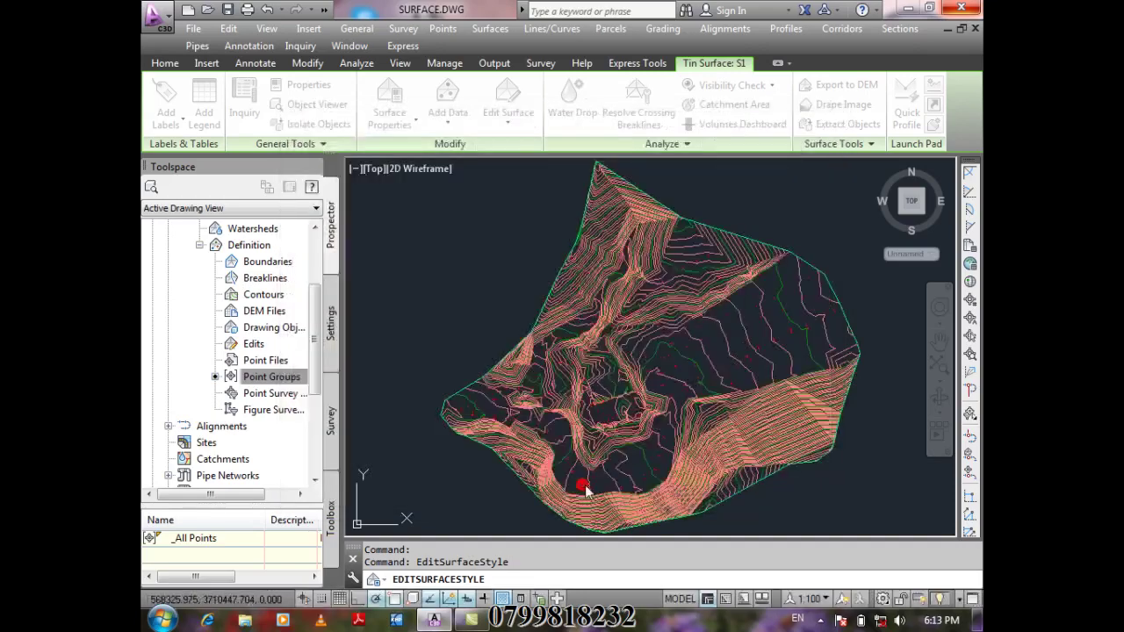
Open surface S1 in the Object Viewer, orbit it to a tilted side angle and return to a north-up top view.
click(720, 289)
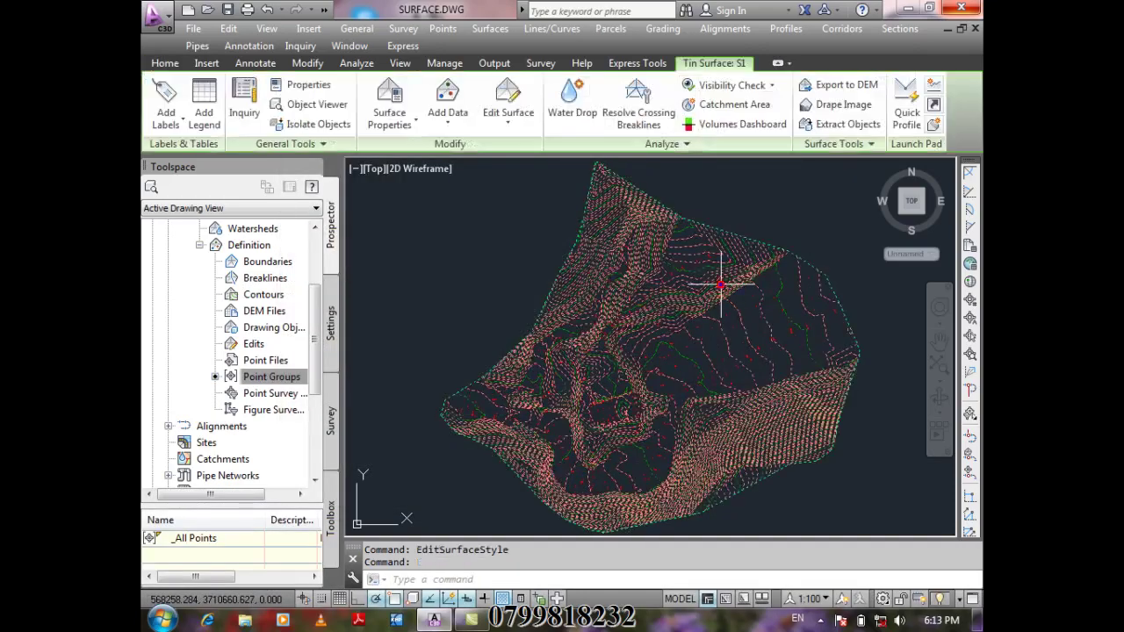
right_click(722, 290)
click(831, 517)
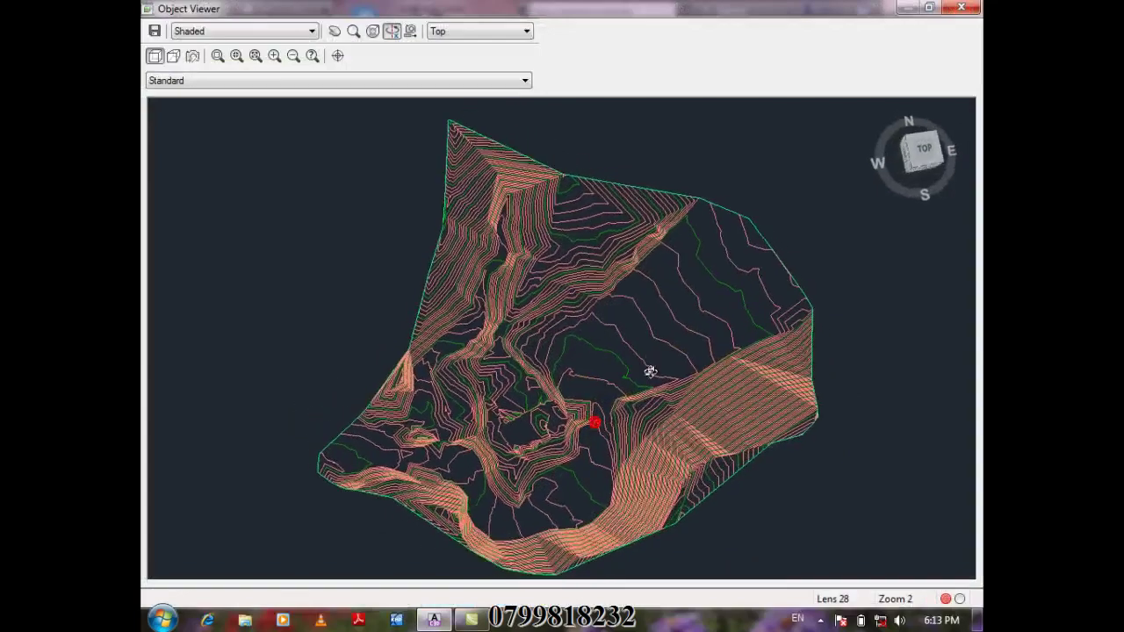
mouse_move(650, 371)
mouse_down()
mouse_move(673, 258)
mouse_move(665, 213)
mouse_move(688, 208)
mouse_move(665, 226)
mouse_move(728, 387)
mouse_move(758, 311)
mouse_move(755, 336)
mouse_up()
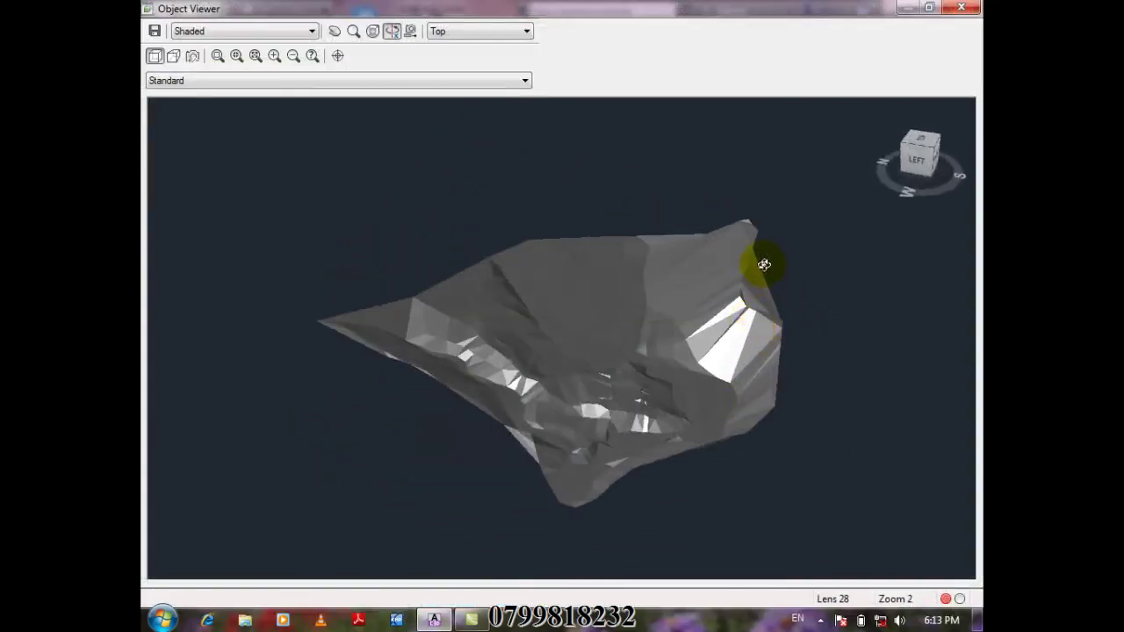
drag(919, 150, 923, 163)
click(922, 162)
click(966, 114)
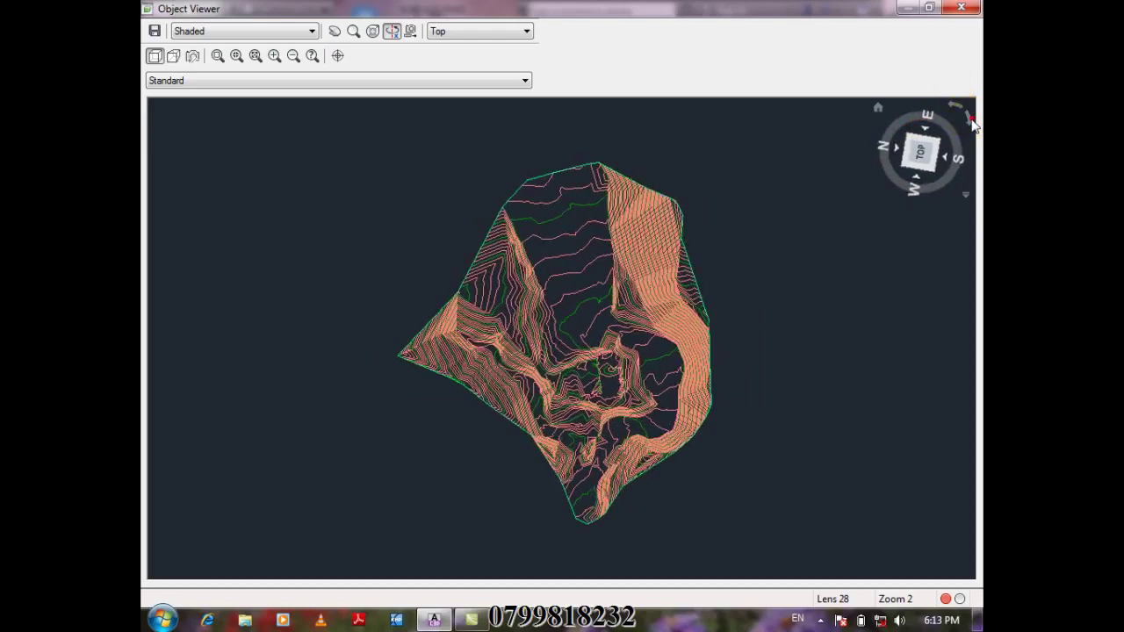
Examine how the border of surface S1 follows the terrain from low front angles, and close the Object Viewer.
drag(642, 325, 648, 201)
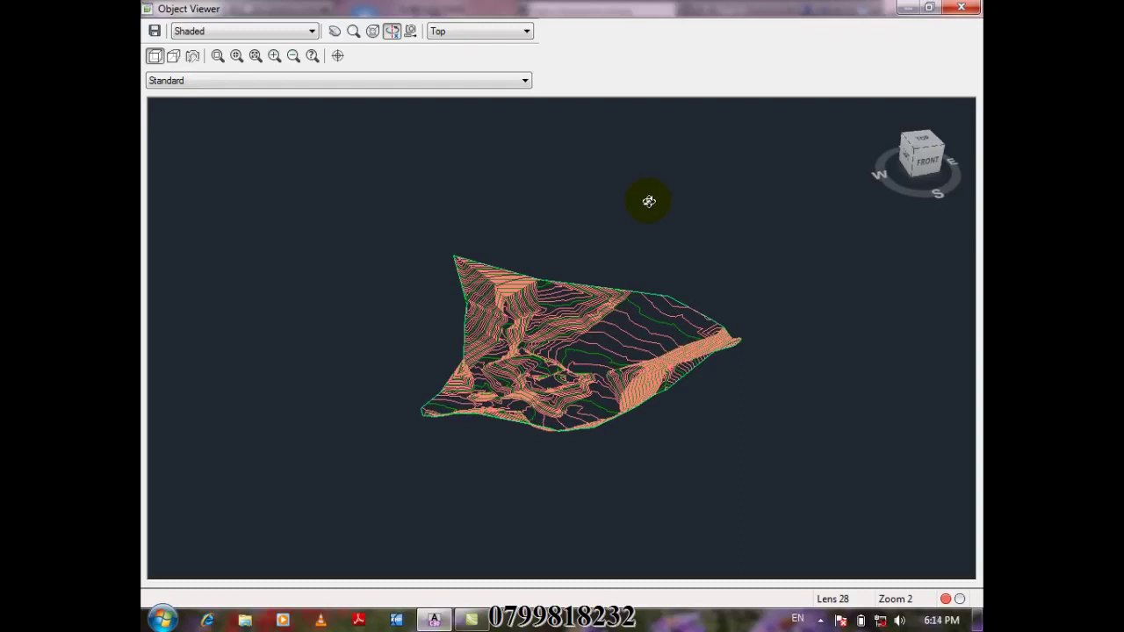
drag(648, 201, 650, 220)
drag(664, 220, 638, 203)
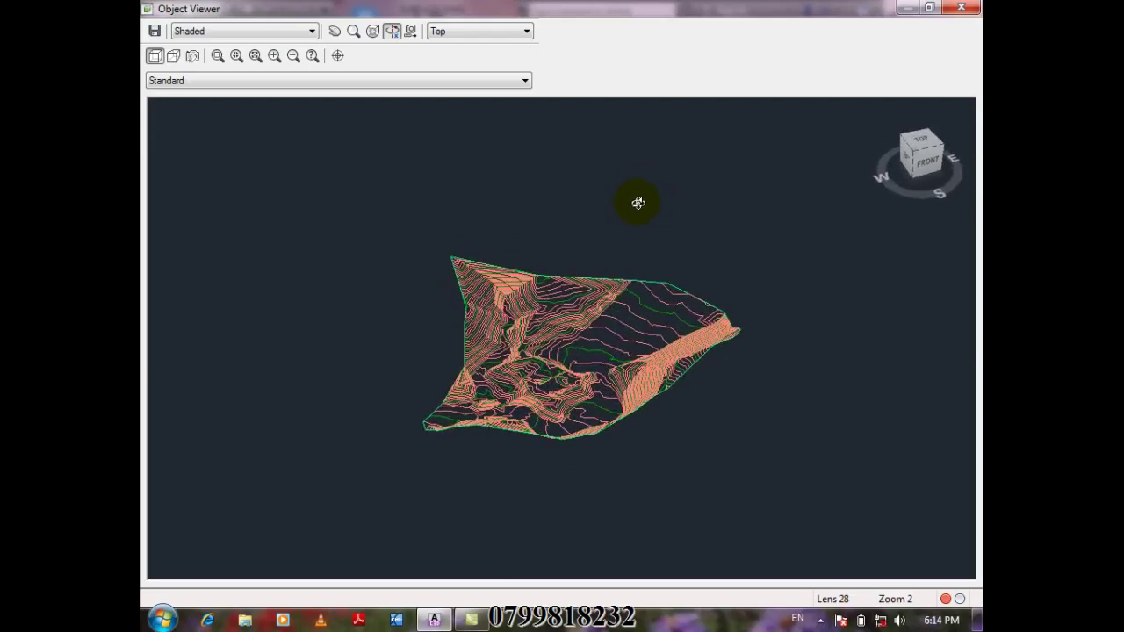
drag(639, 203, 632, 181)
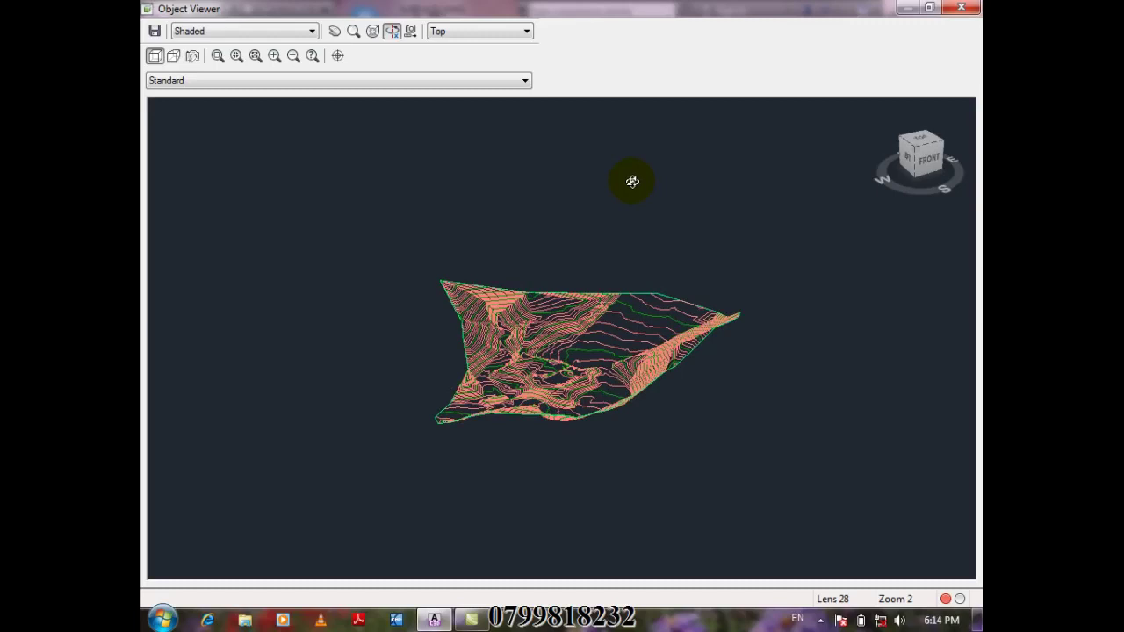
drag(632, 181, 635, 182)
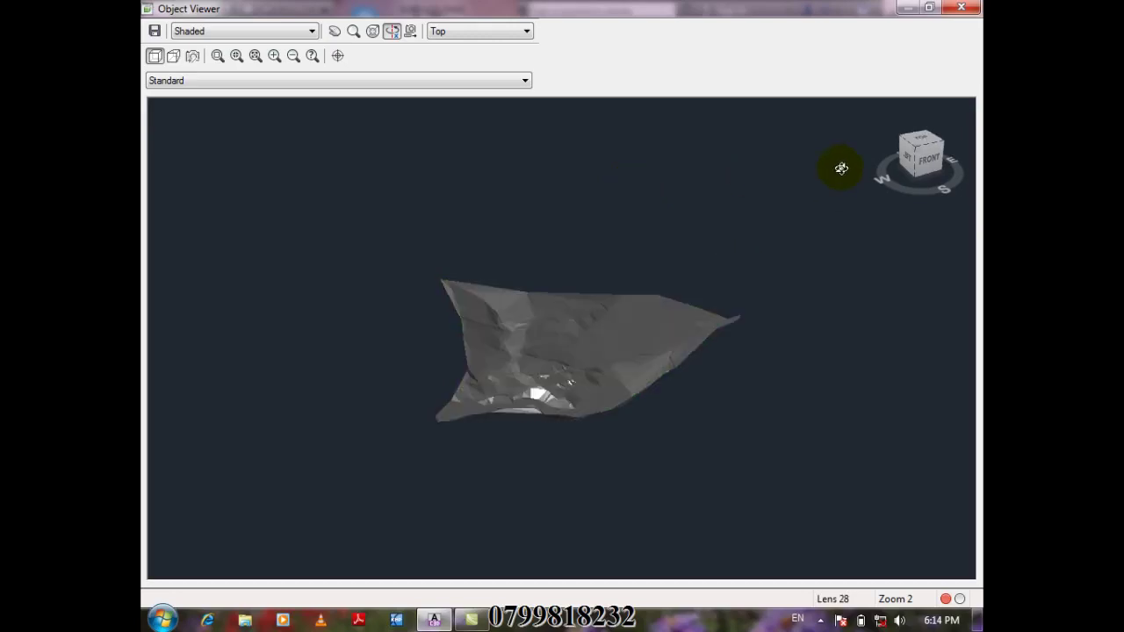
click(961, 8)
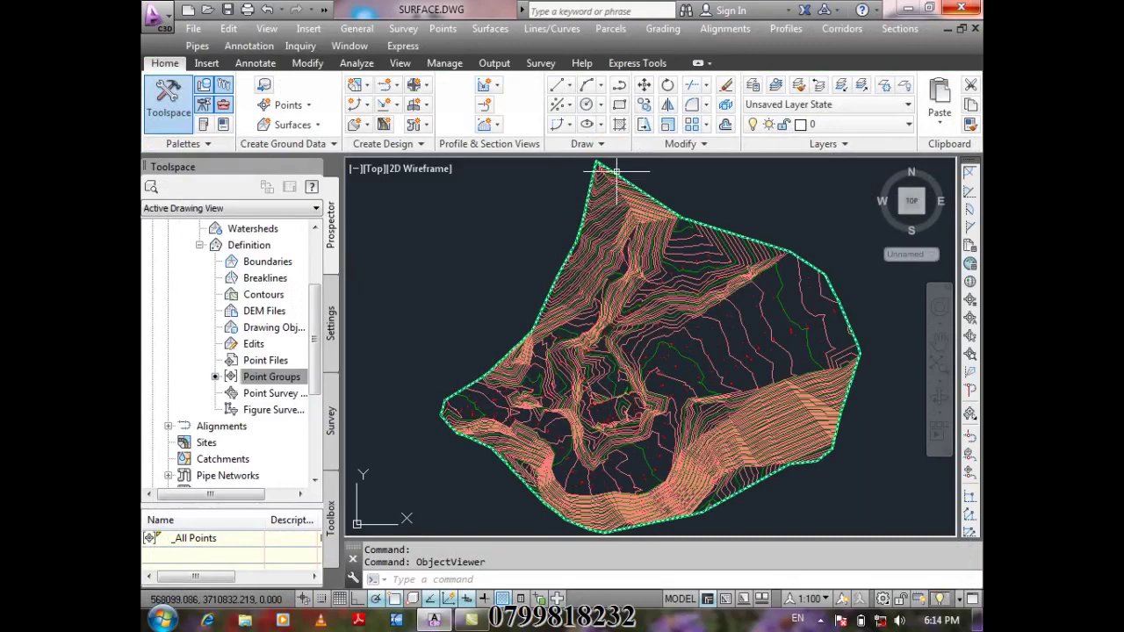
mouse_move(618, 169)
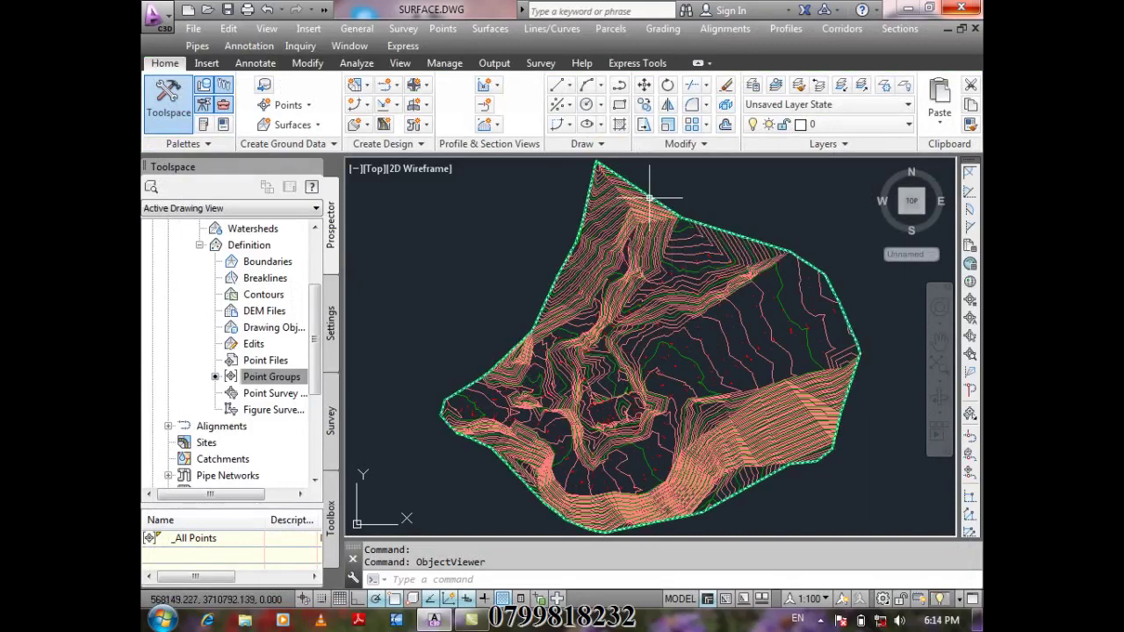
click(748, 450)
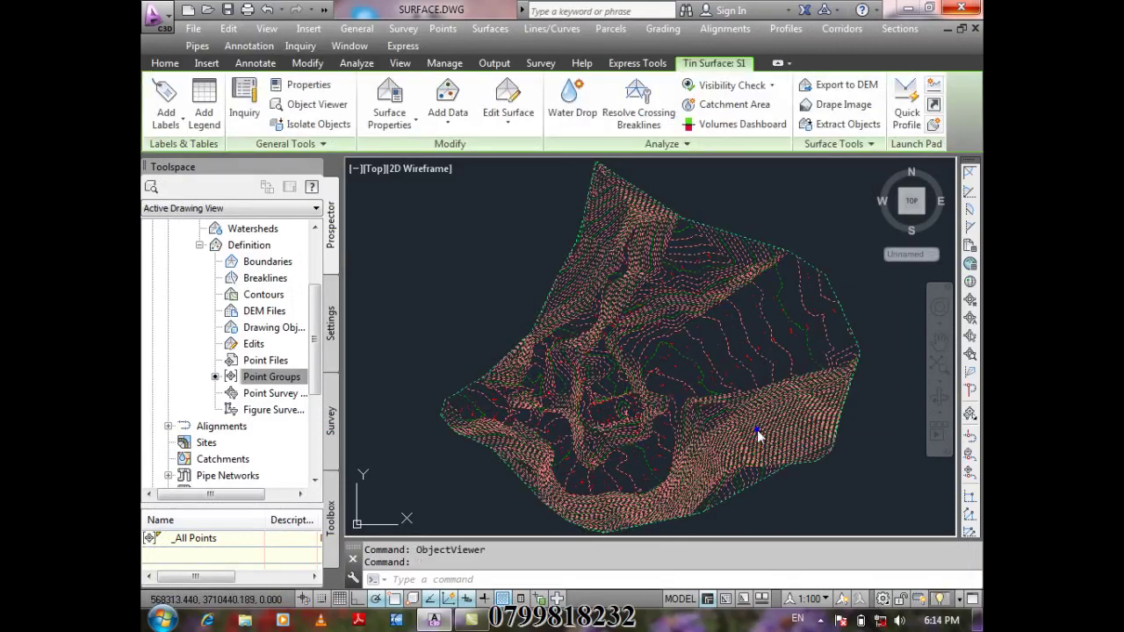
right_click(758, 434)
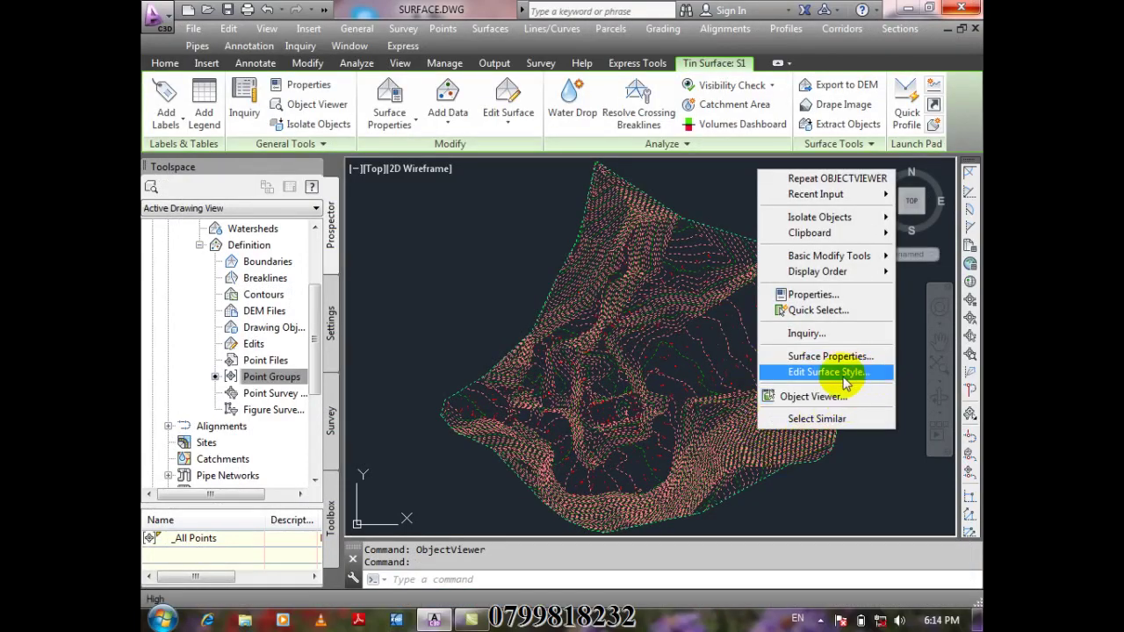
click(874, 373)
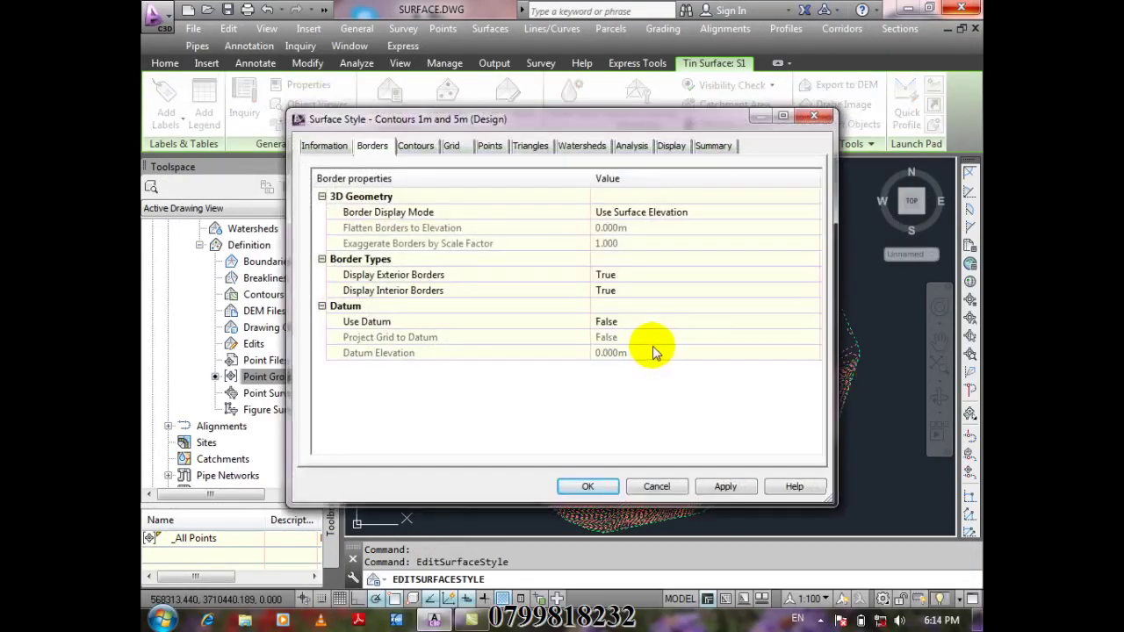
click(637, 213)
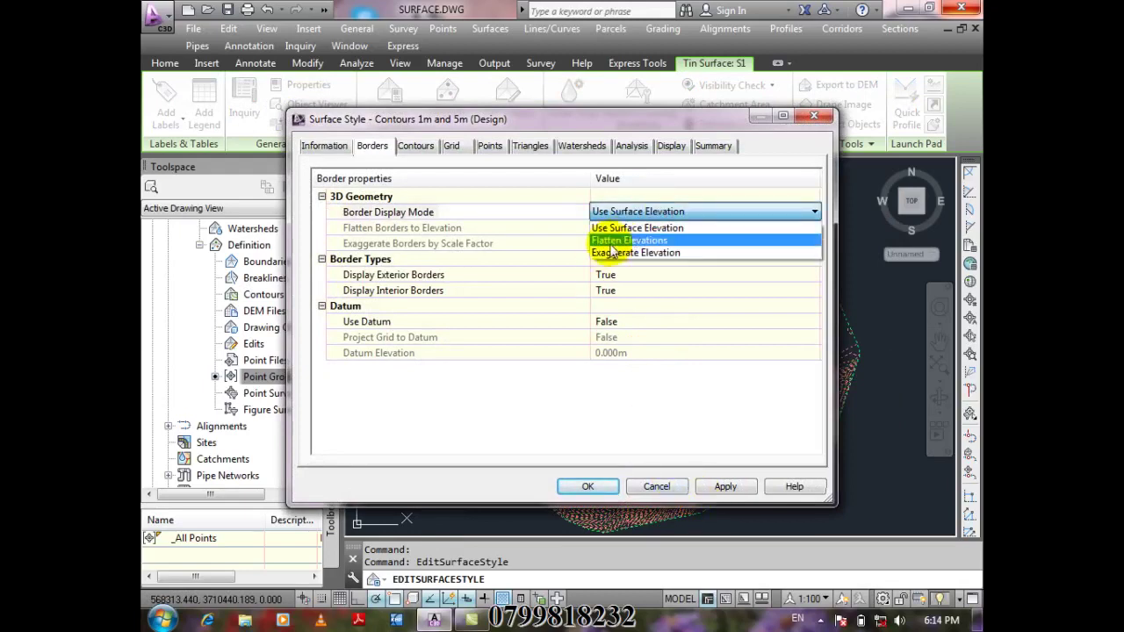
click(682, 245)
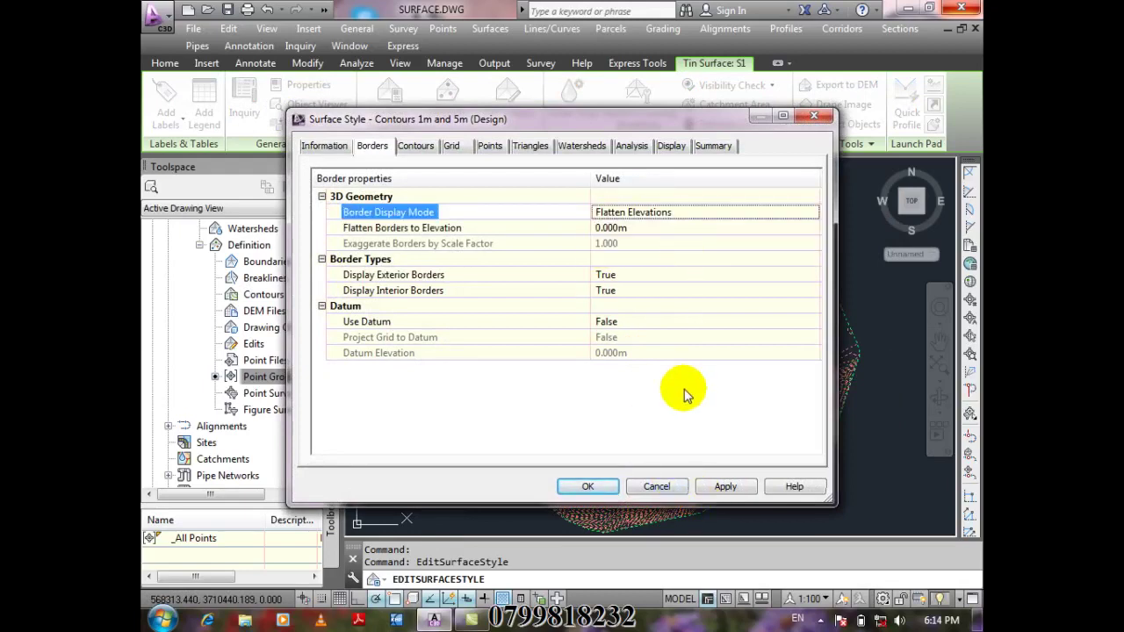
click(638, 227)
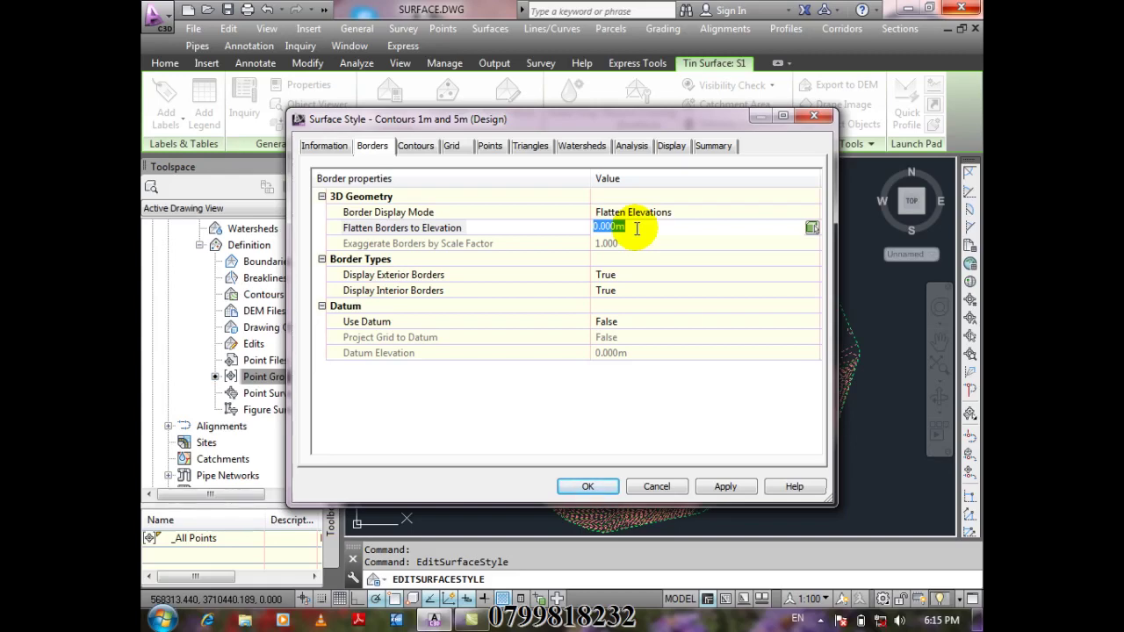
click(681, 486)
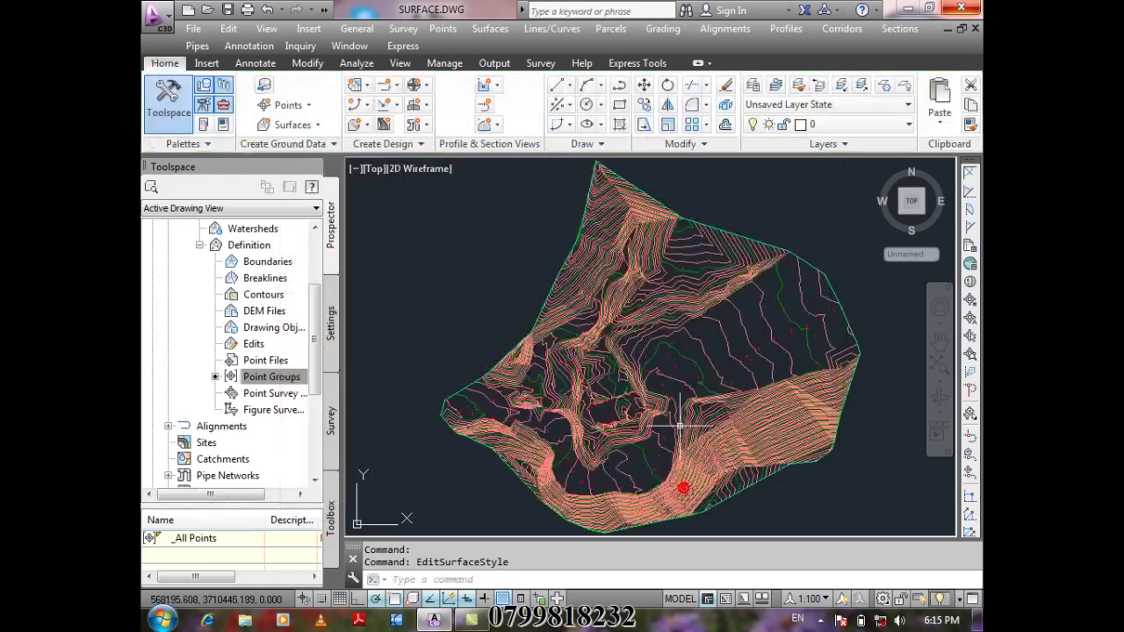
List all survey points sorted by descending elevation to check the highest ones, and close the point list.
click(442, 28)
click(521, 243)
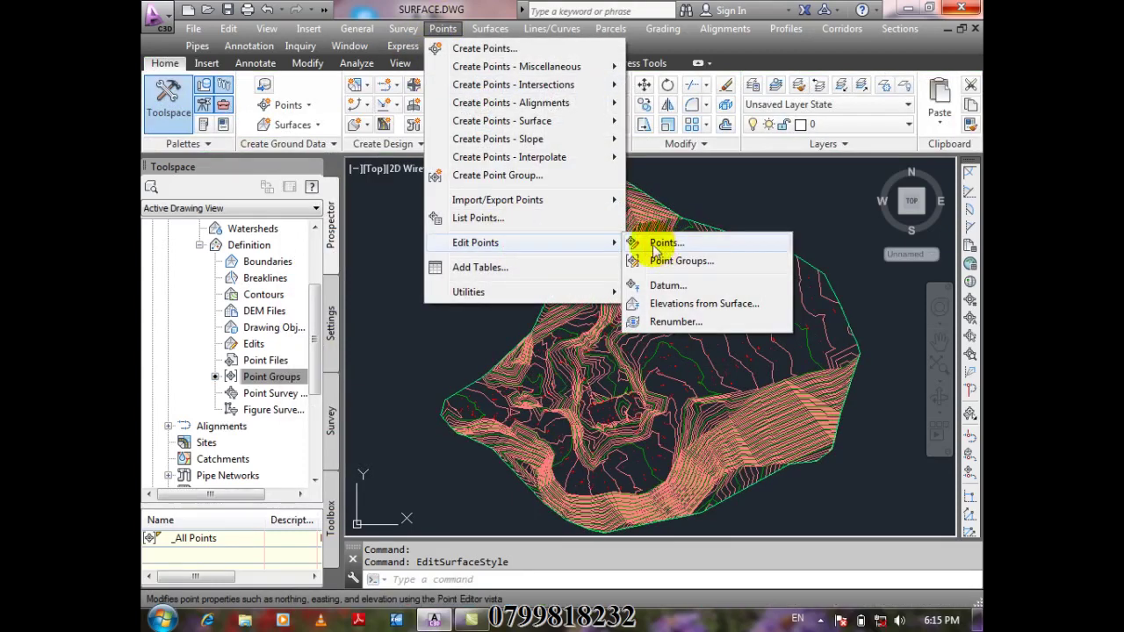
click(547, 220)
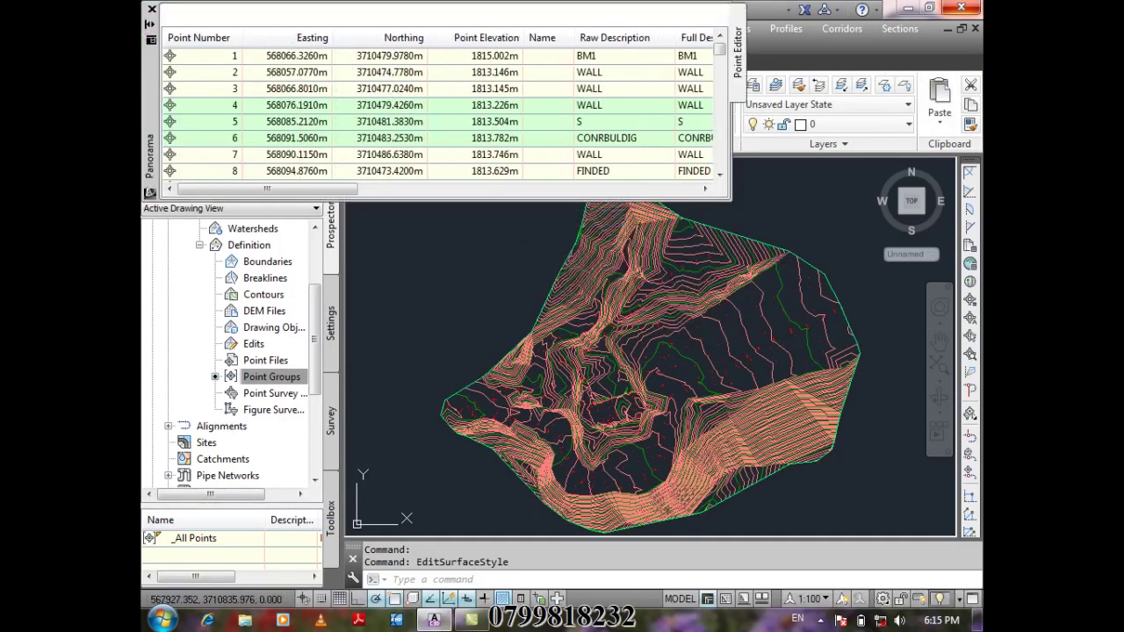
click(497, 39)
click(506, 39)
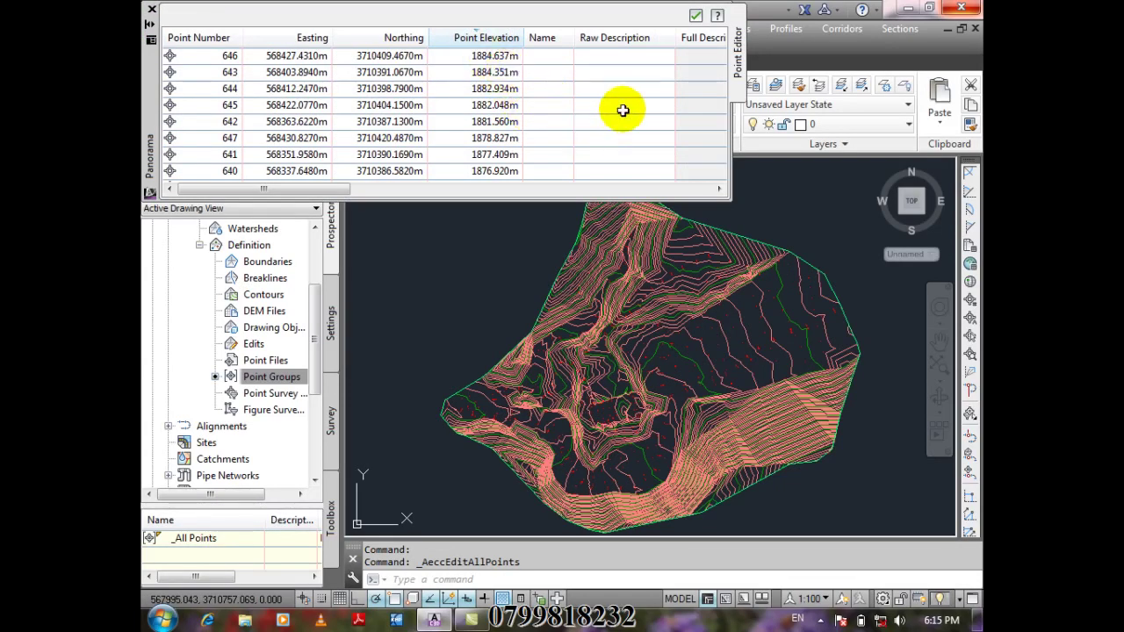
click(151, 9)
Edit the surface style of S1 and set its border display mode to Flatten Elevations.
click(771, 404)
right_click(779, 416)
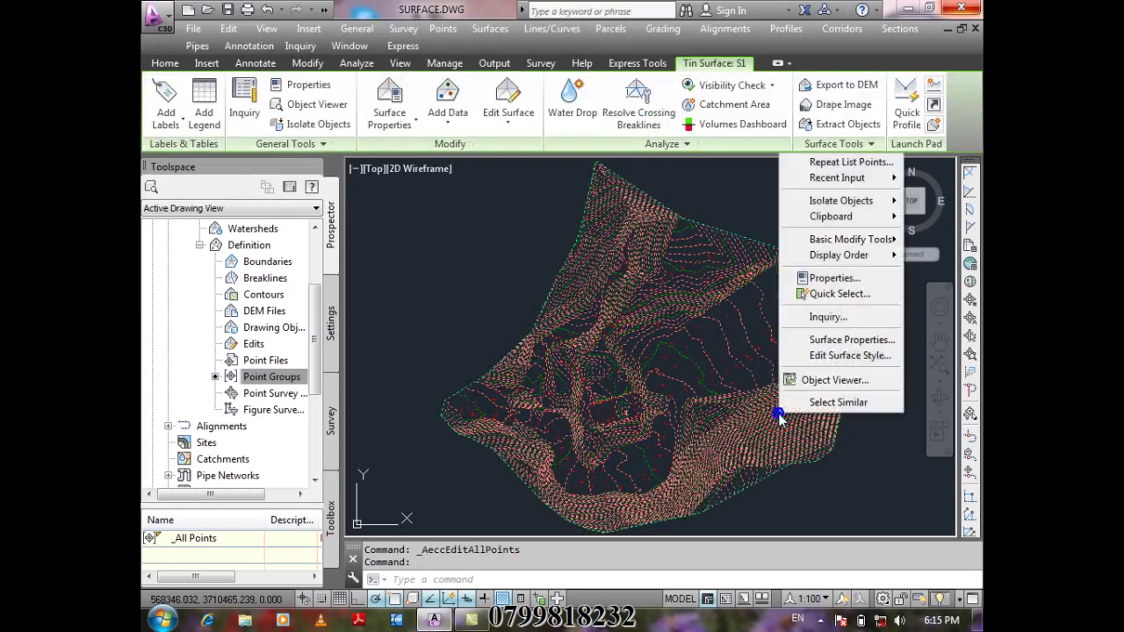
click(870, 356)
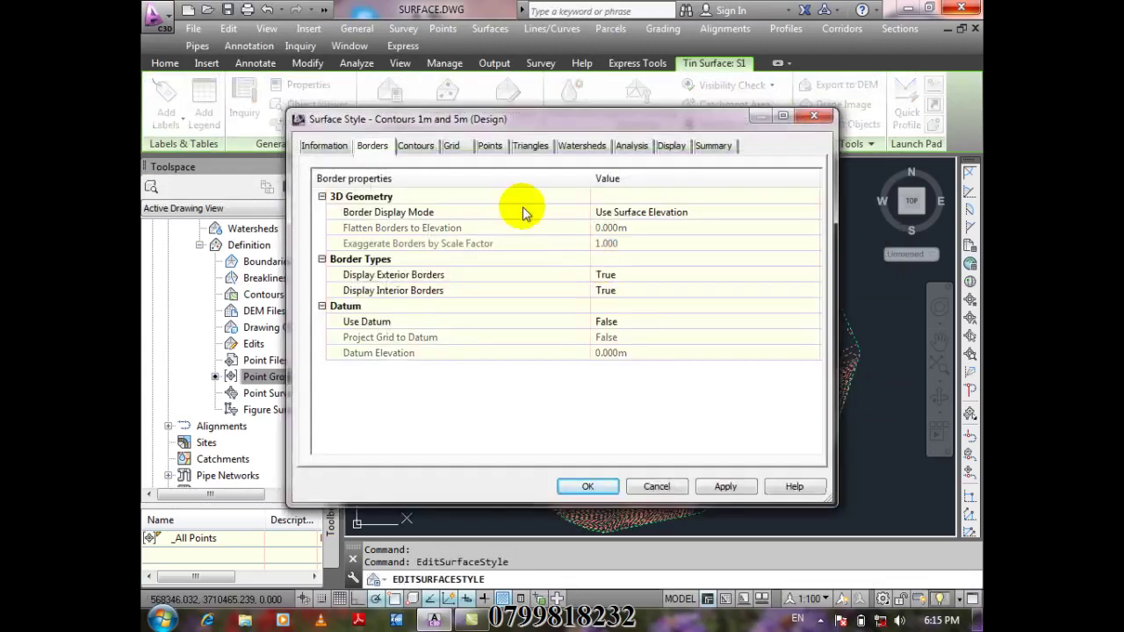
click(655, 212)
click(655, 211)
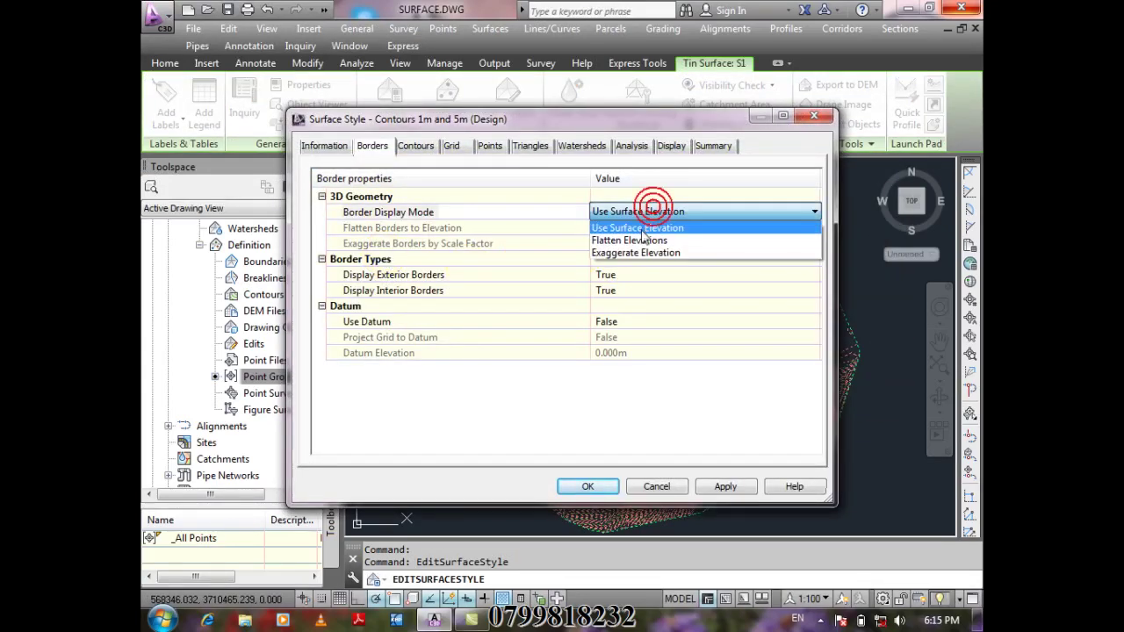
click(646, 232)
Flatten the borders to an elevation of 1880 m, revise it to 1890 m and accept the surface style.
click(641, 228)
text(1)
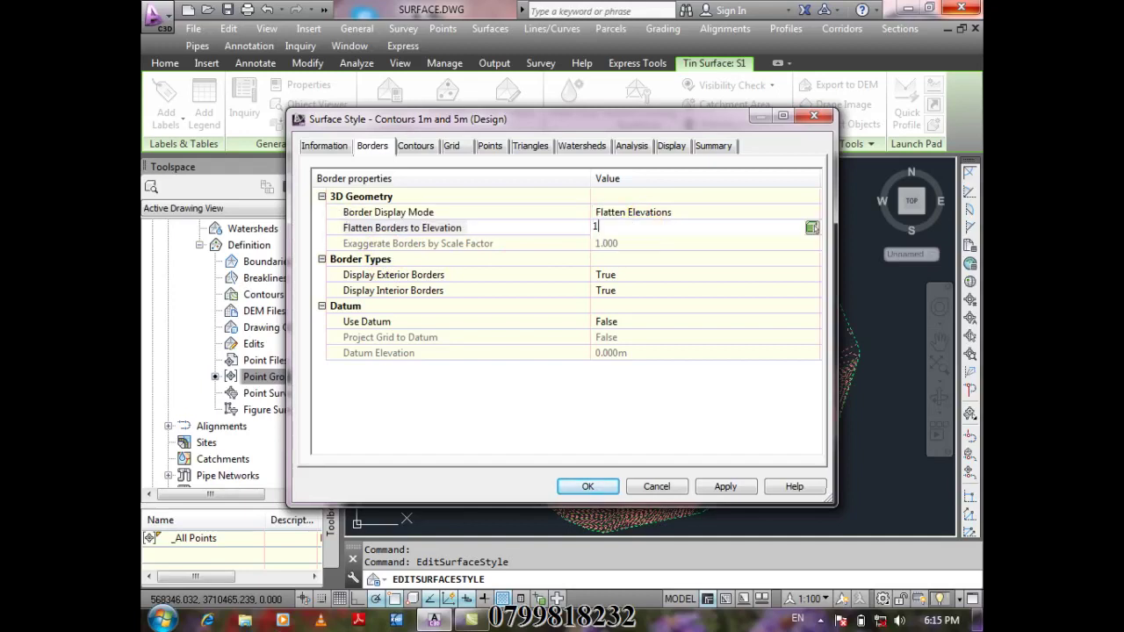
text(880)
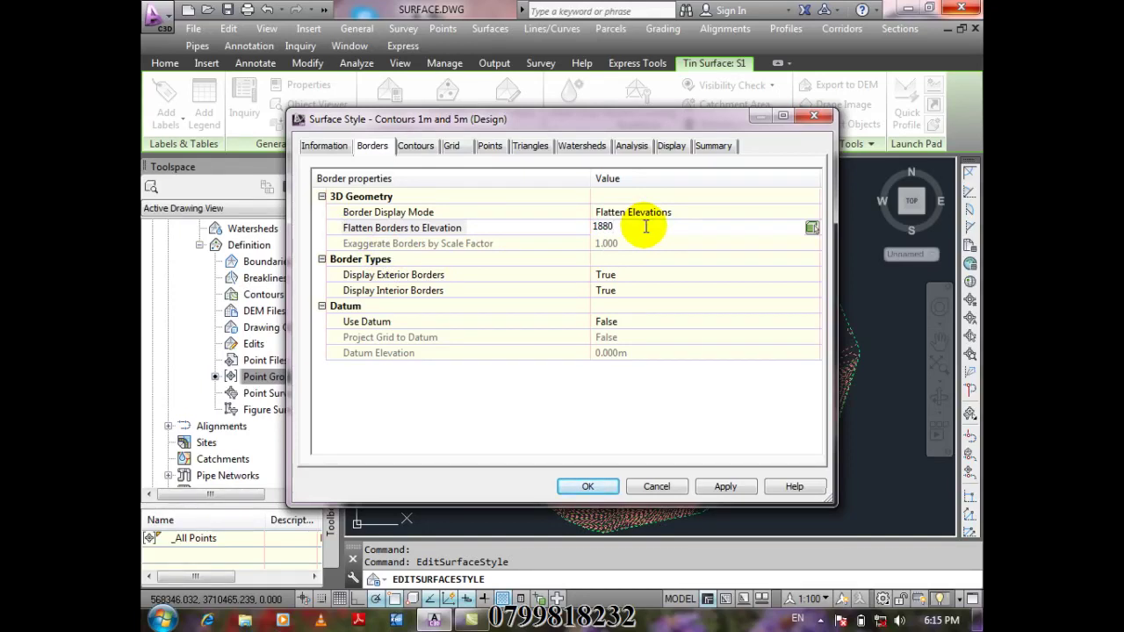
click(642, 226)
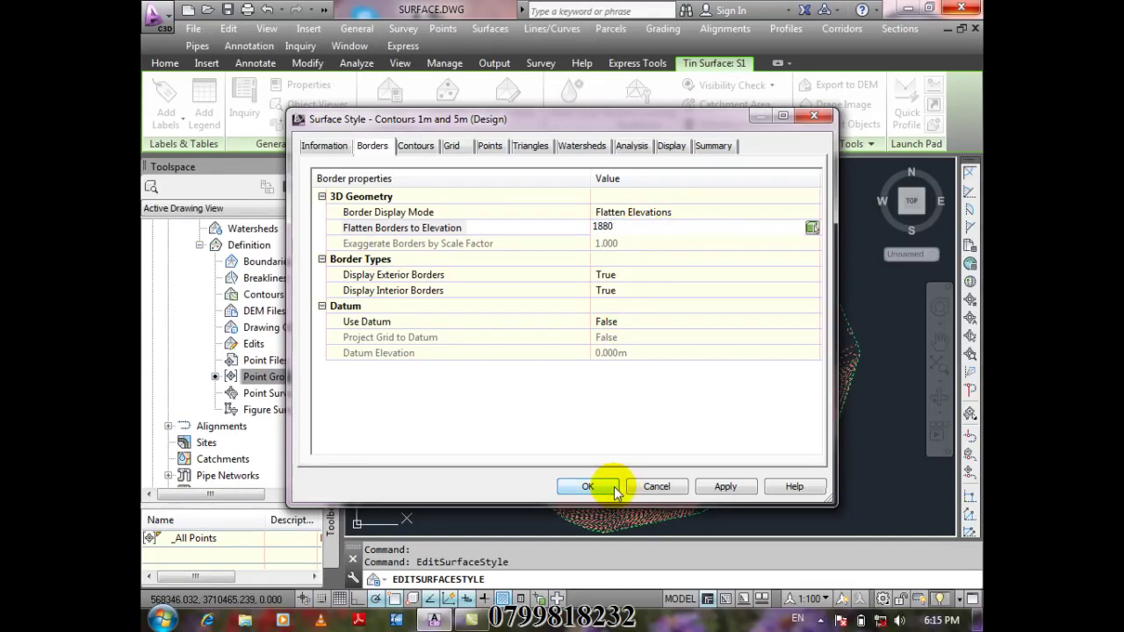
double_click(629, 223)
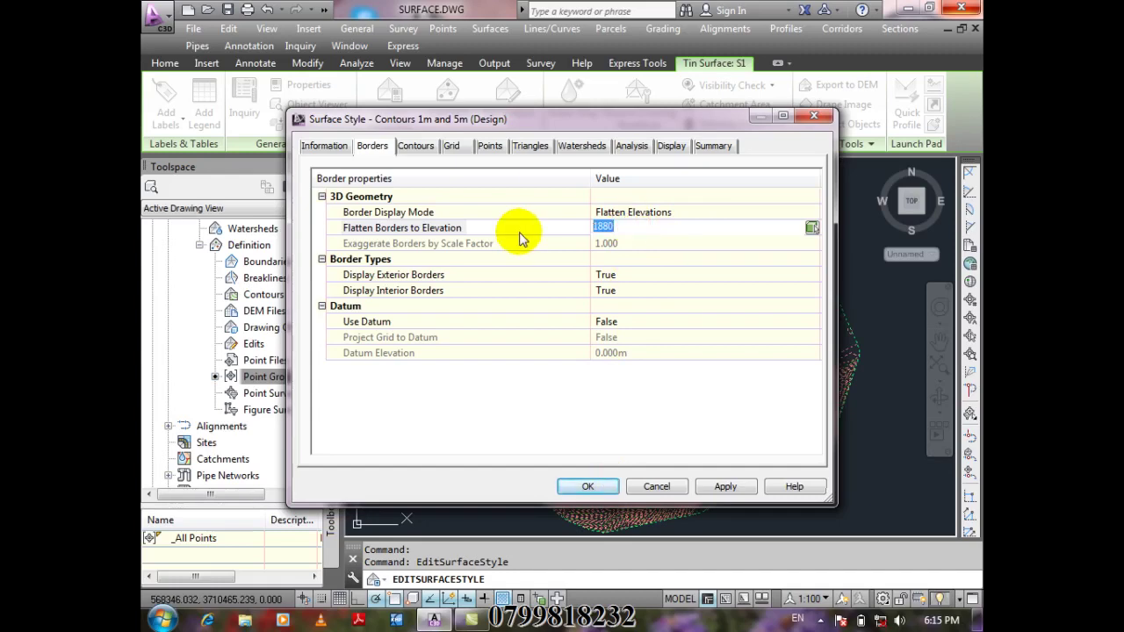
text(1890)
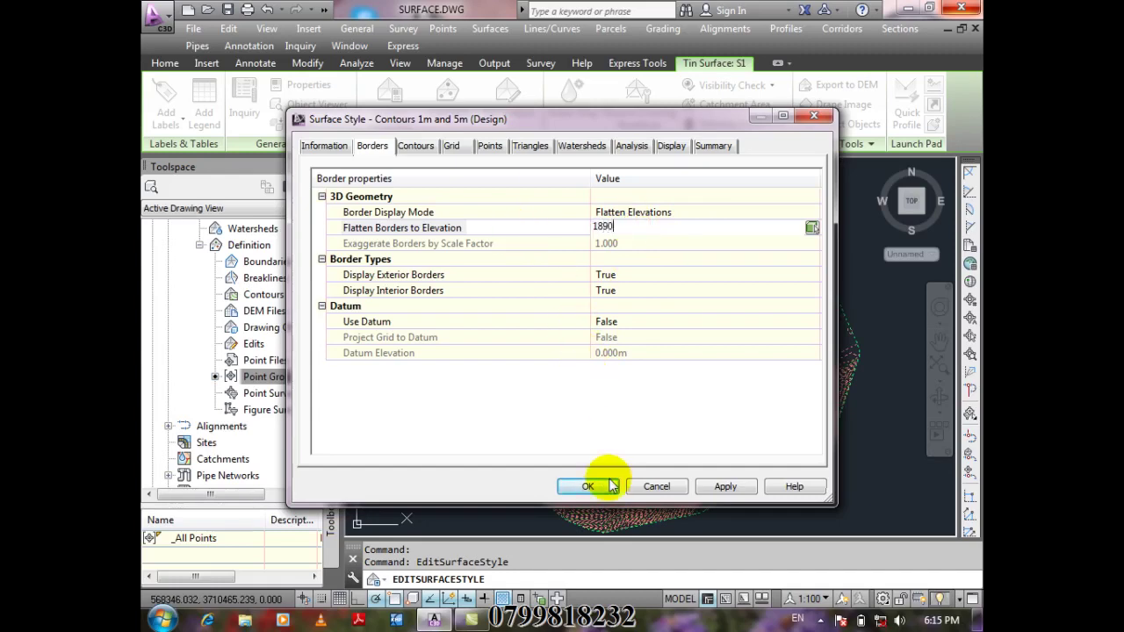
click(587, 487)
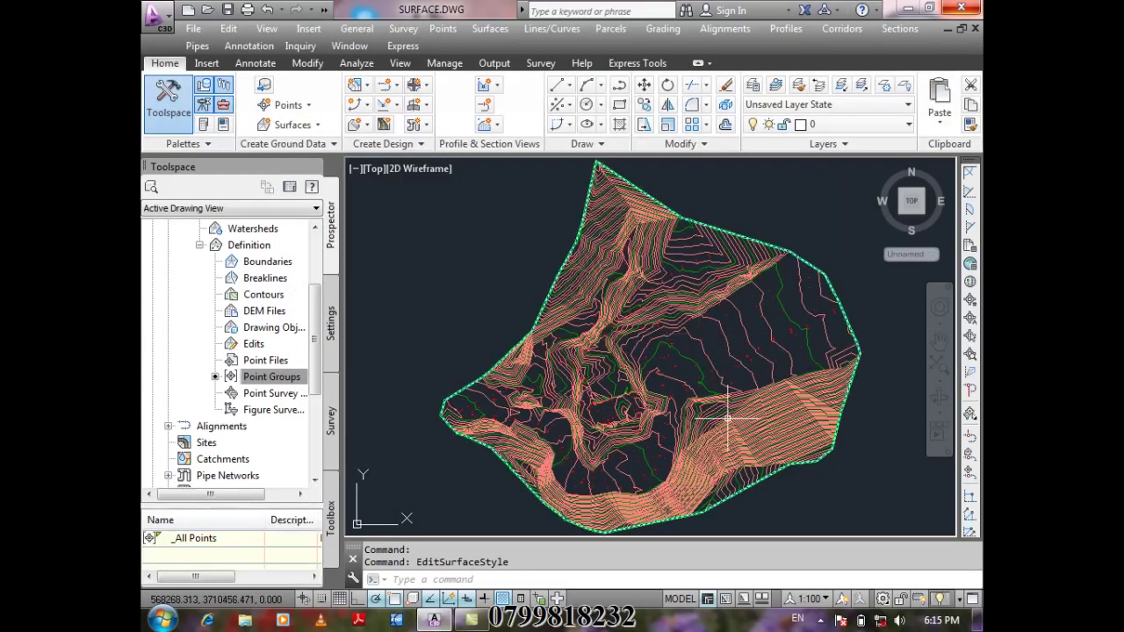
Examine the flattened border of surface S1 from low side angles in the Object Viewer, and close the viewer.
click(727, 419)
right_click(728, 417)
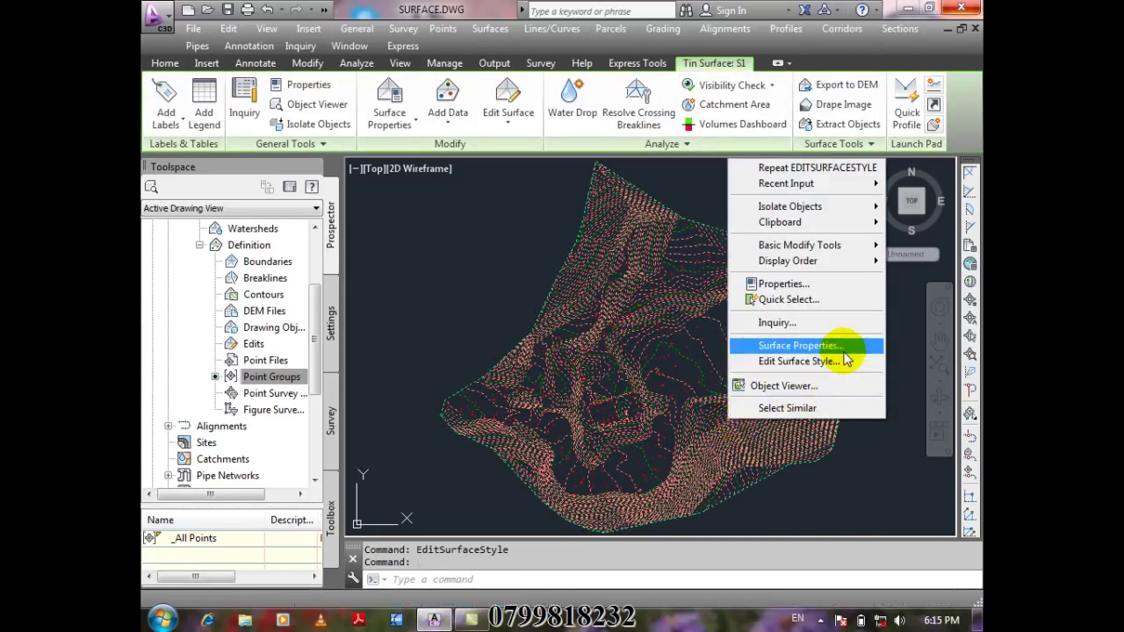
click(834, 386)
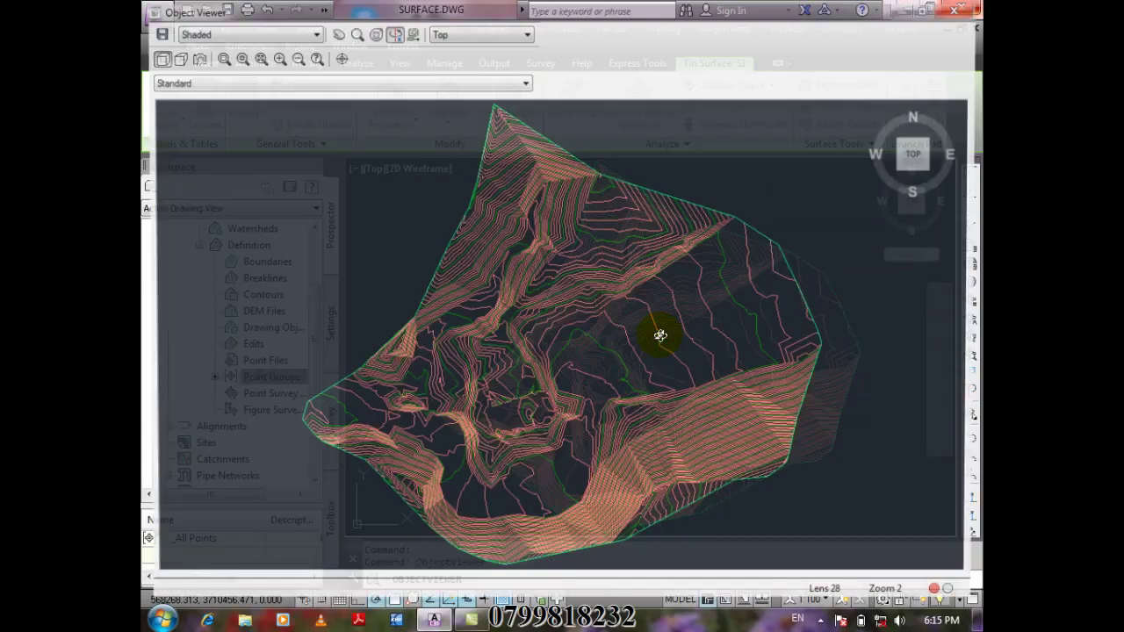
drag(661, 335, 653, 173)
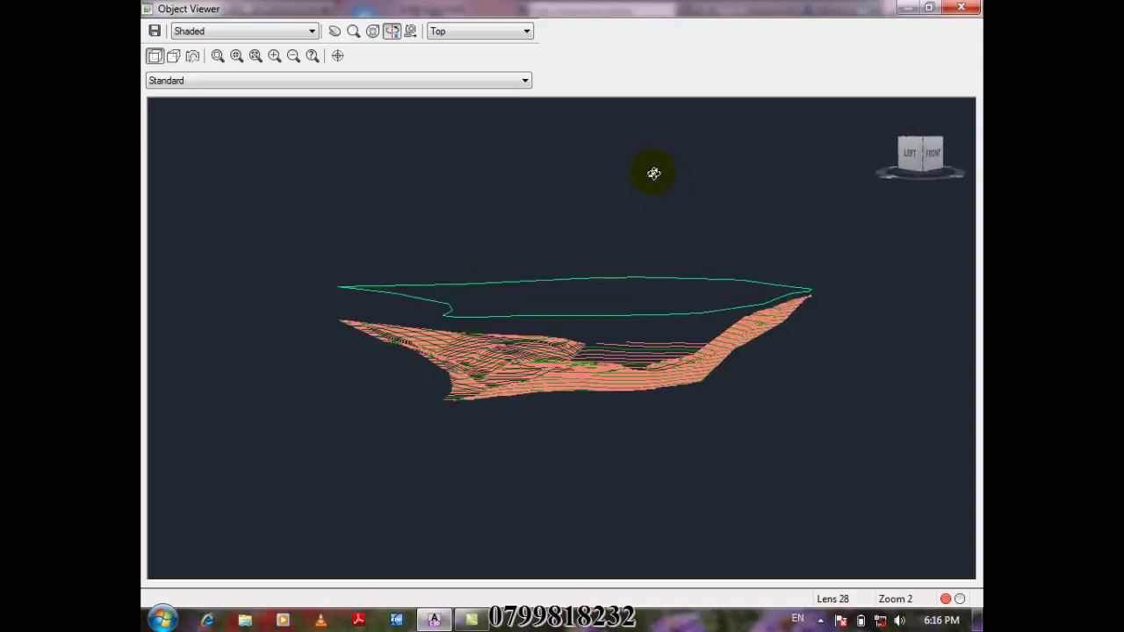
mouse_move(653, 173)
mouse_down()
mouse_move(677, 208)
mouse_move(664, 221)
mouse_up()
click(961, 7)
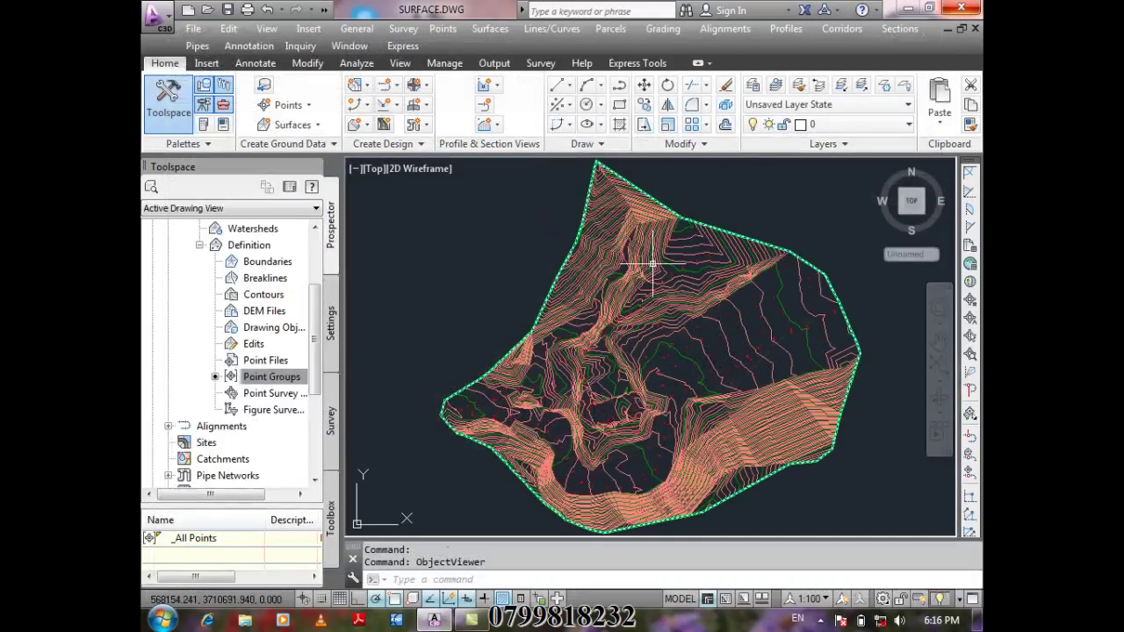
Edit the surface style of S1, try Exaggerate Elevation as the border display mode and return it to Flatten Elevations.
click(653, 264)
right_click(652, 263)
click(771, 469)
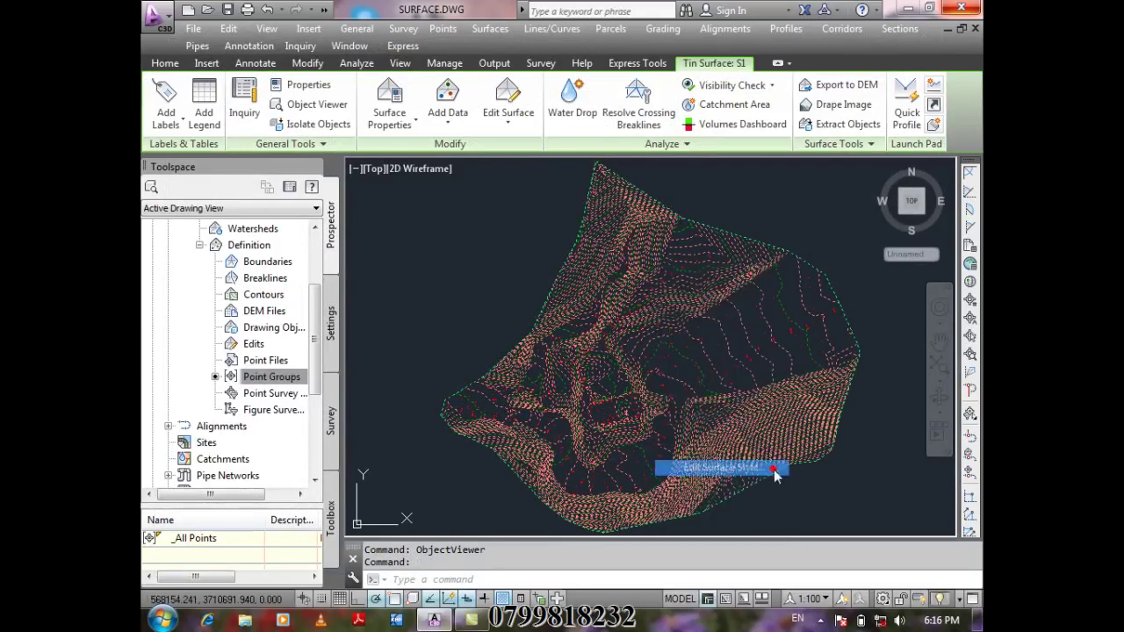
click(653, 211)
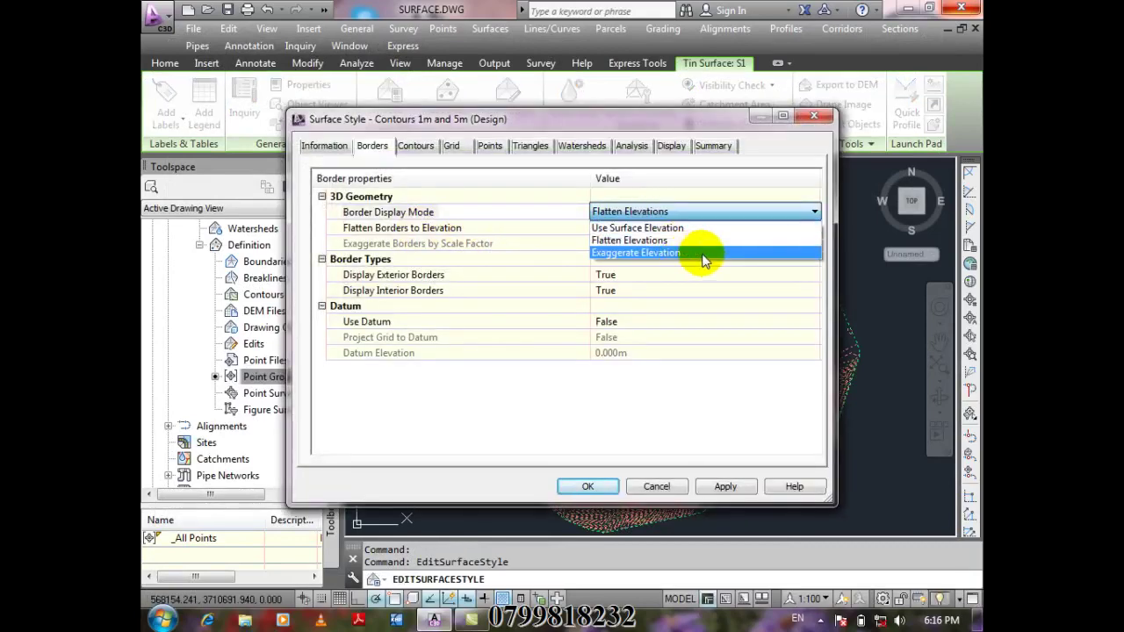
click(703, 253)
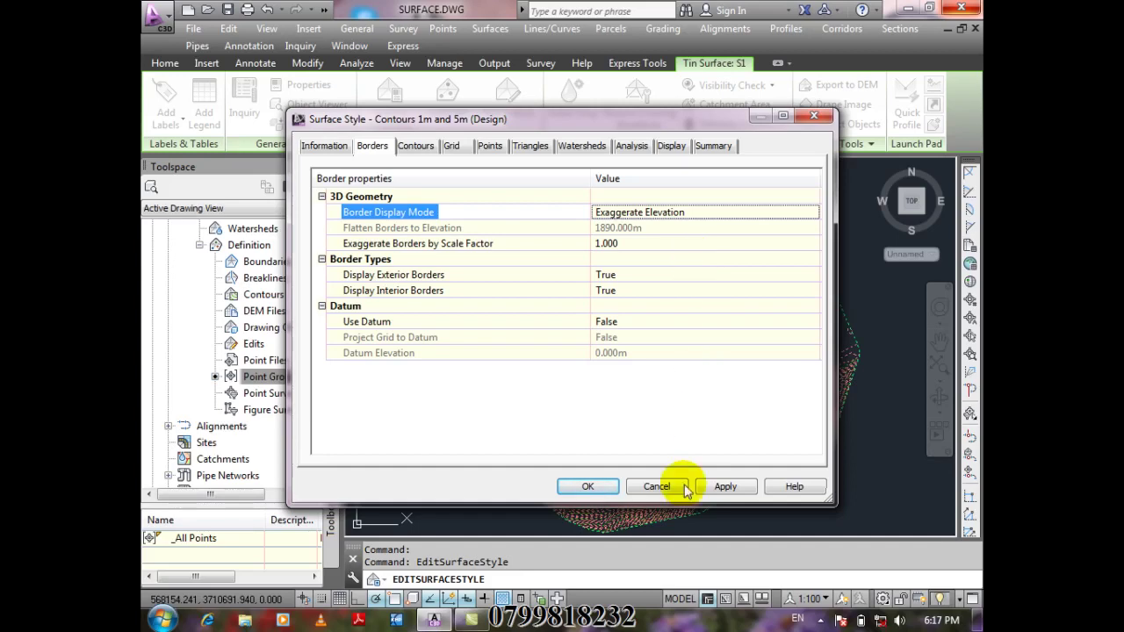
click(677, 213)
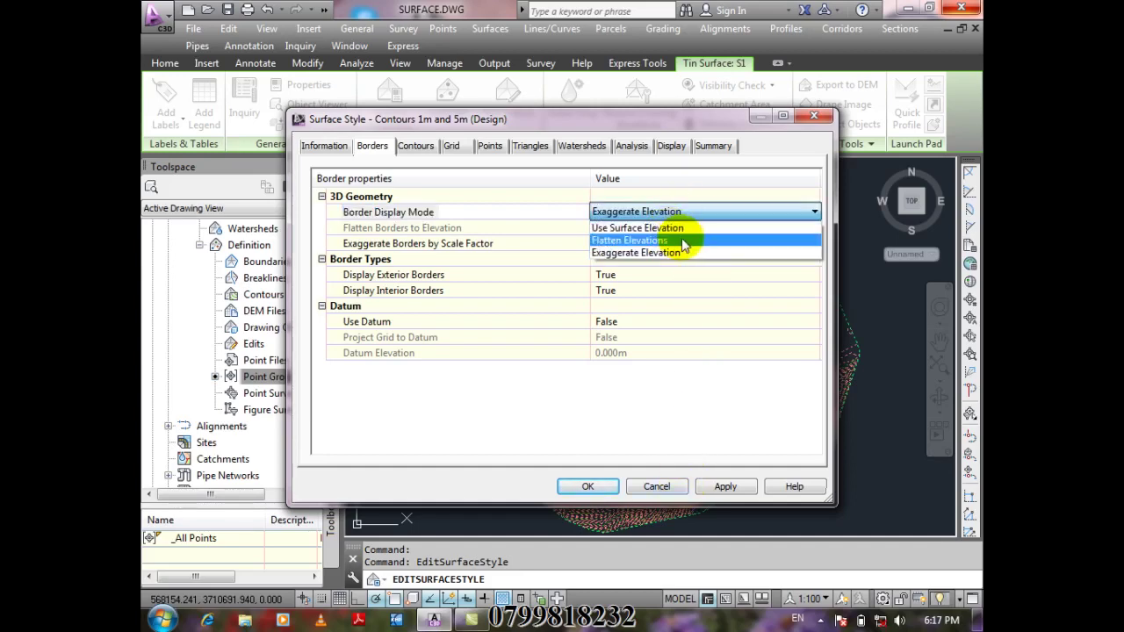
click(676, 238)
Flatten the borders to an elevation of 1880 m, revise it to 1874 m and accept the surface style.
click(727, 228)
text(1)
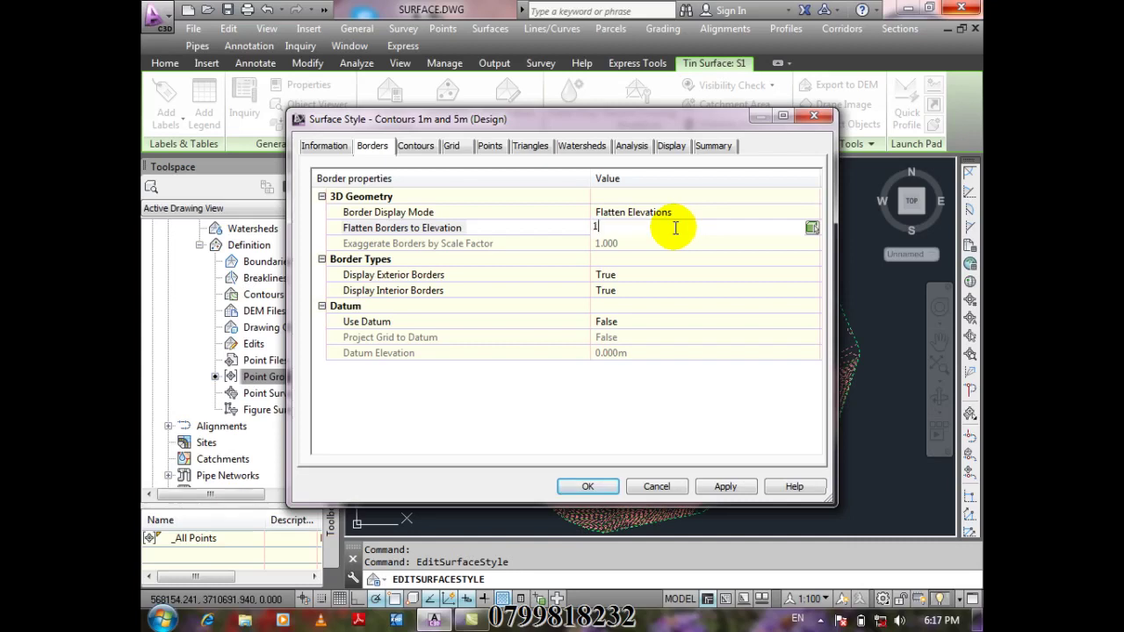
text(880)
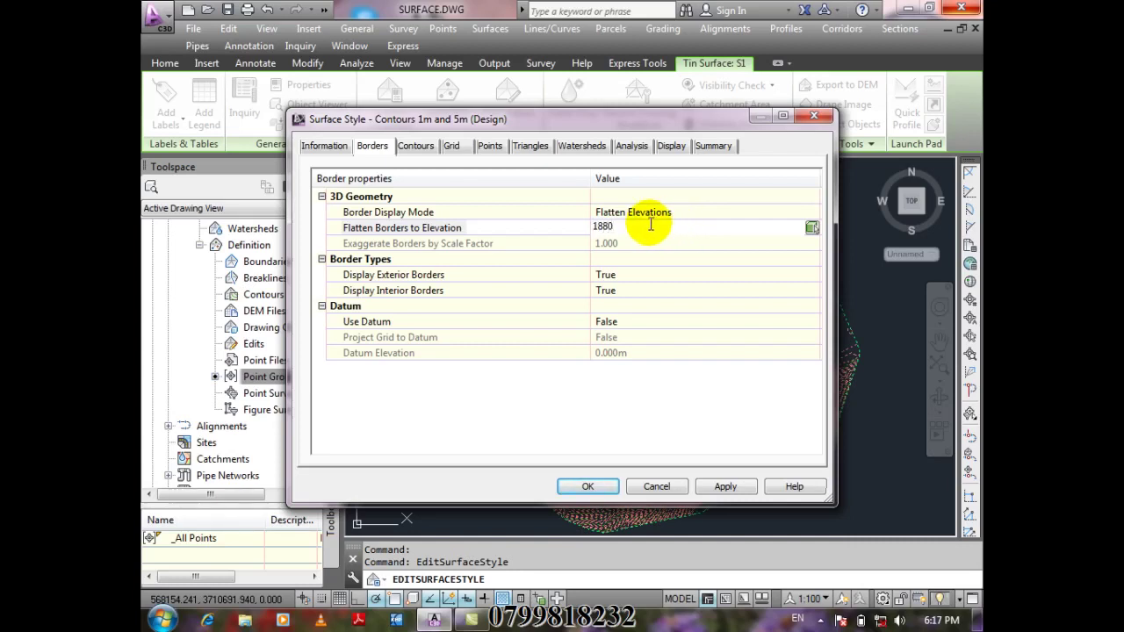
key(BackSpace)
key(BackSpace)
text(74)
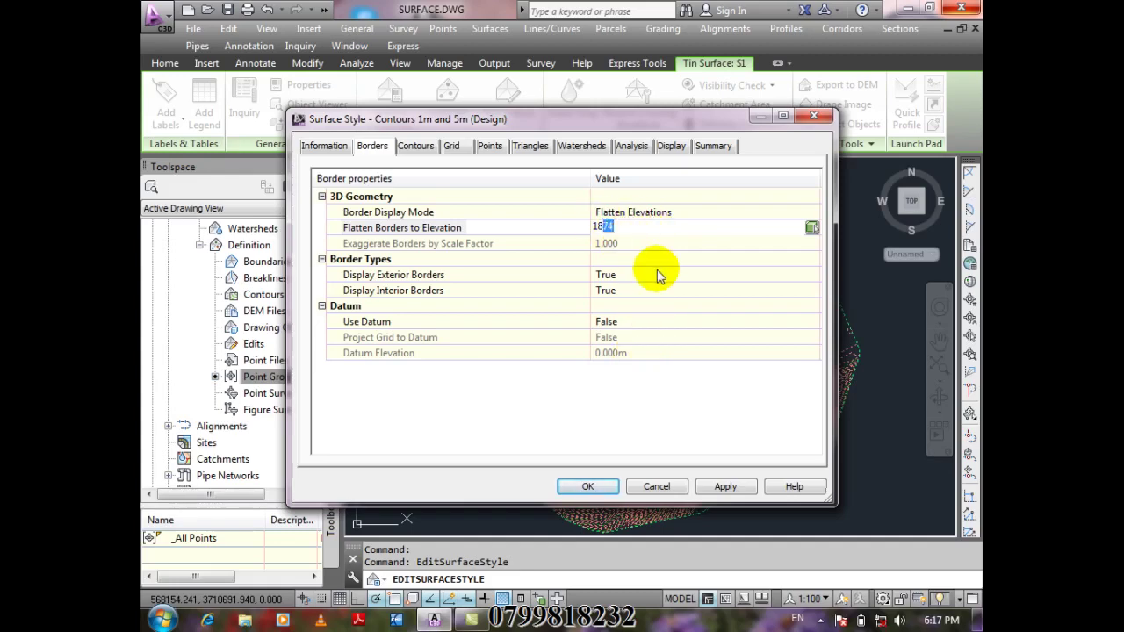
click(596, 487)
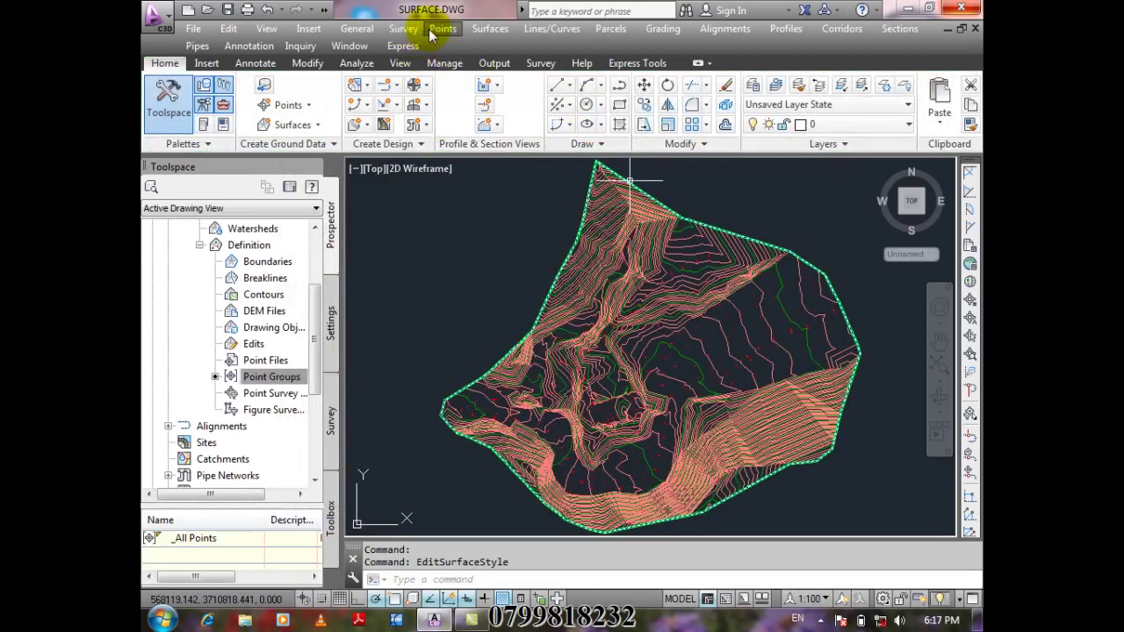
Check surface S1 with its lowered border from an oblique front angle in the Object Viewer, and close the viewer.
right_click(771, 402)
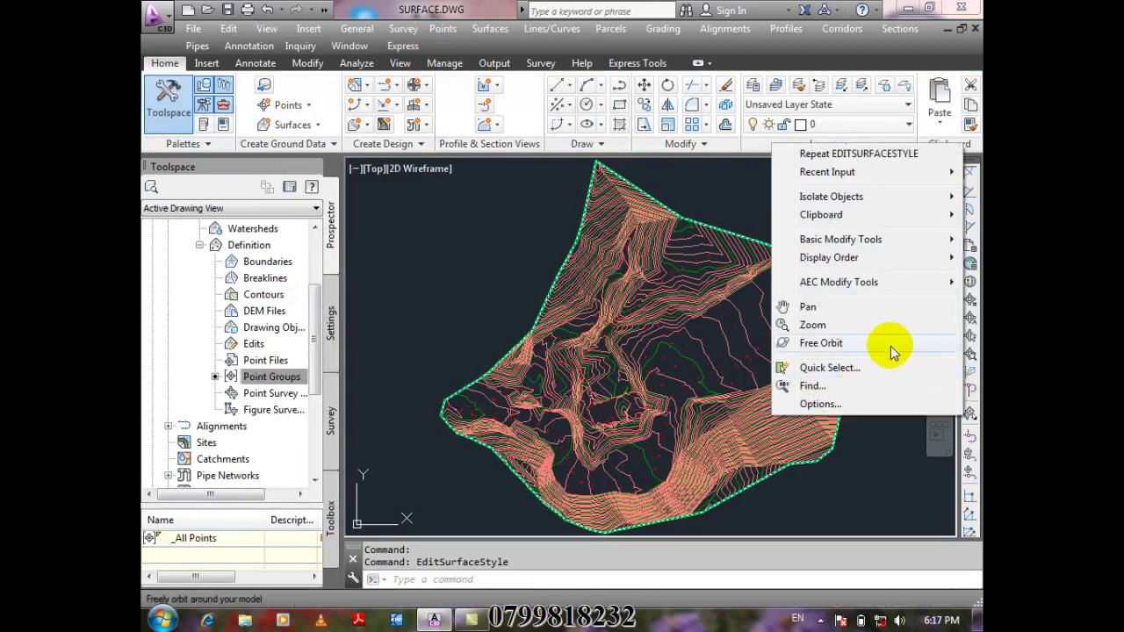
click(741, 402)
click(741, 401)
right_click(740, 401)
click(791, 371)
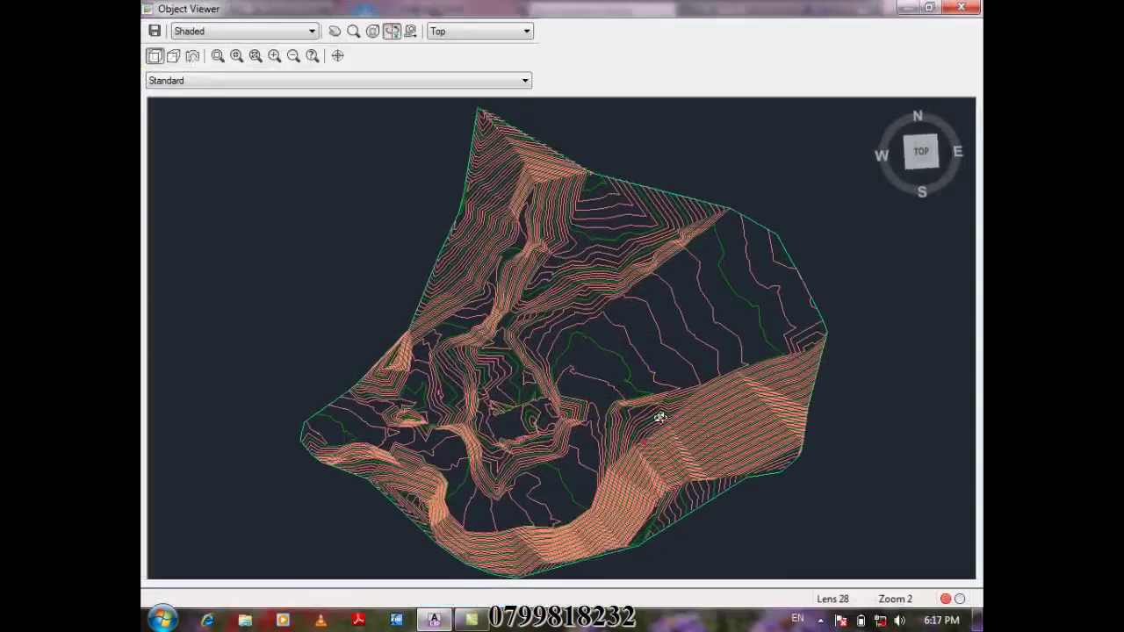
mouse_move(658, 414)
mouse_down()
mouse_move(690, 271)
mouse_move(697, 197)
mouse_move(672, 181)
mouse_move(685, 150)
mouse_move(715, 143)
mouse_move(768, 178)
mouse_move(623, 281)
mouse_move(647, 454)
mouse_move(602, 258)
mouse_move(618, 208)
mouse_move(672, 181)
mouse_move(686, 204)
mouse_move(667, 206)
mouse_move(650, 186)
mouse_move(659, 175)
mouse_move(662, 194)
mouse_move(623, 238)
mouse_move(497, 242)
mouse_move(484, 261)
mouse_move(659, 252)
mouse_move(672, 235)
mouse_up()
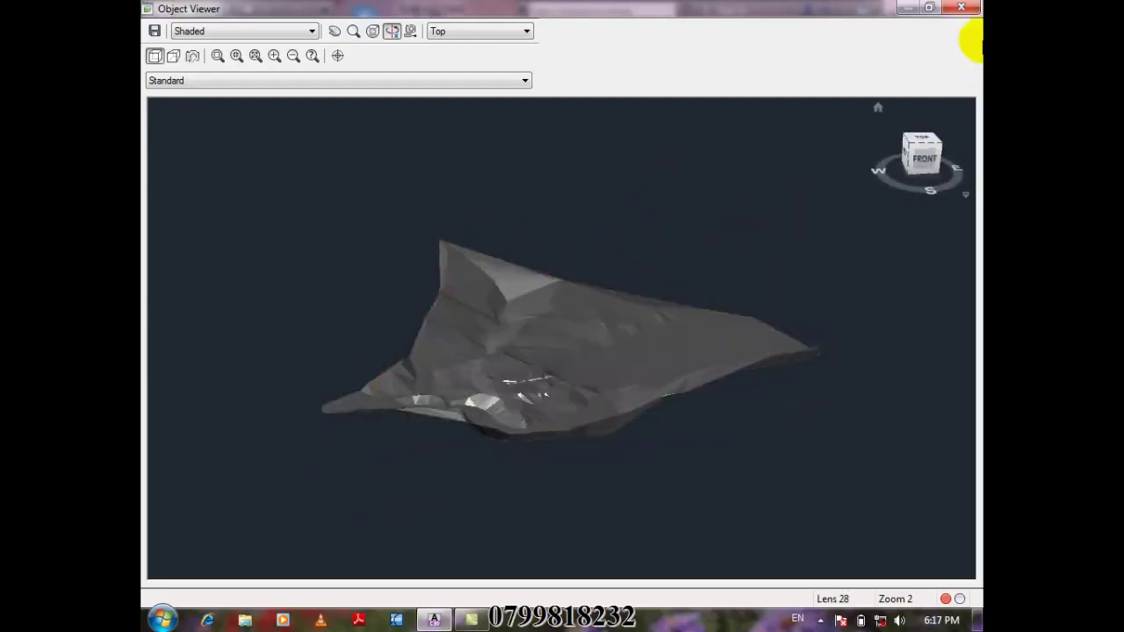
click(963, 7)
Edit the surface style of S1 to flatten its borders to an elevation of 1850 m.
click(725, 407)
right_click(725, 410)
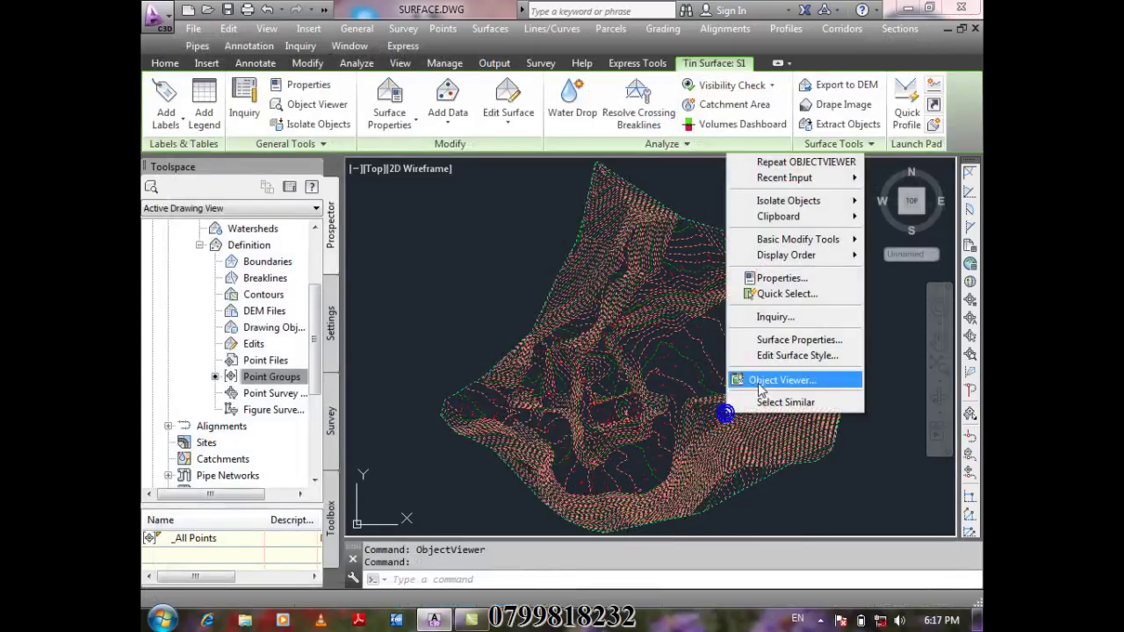
click(841, 356)
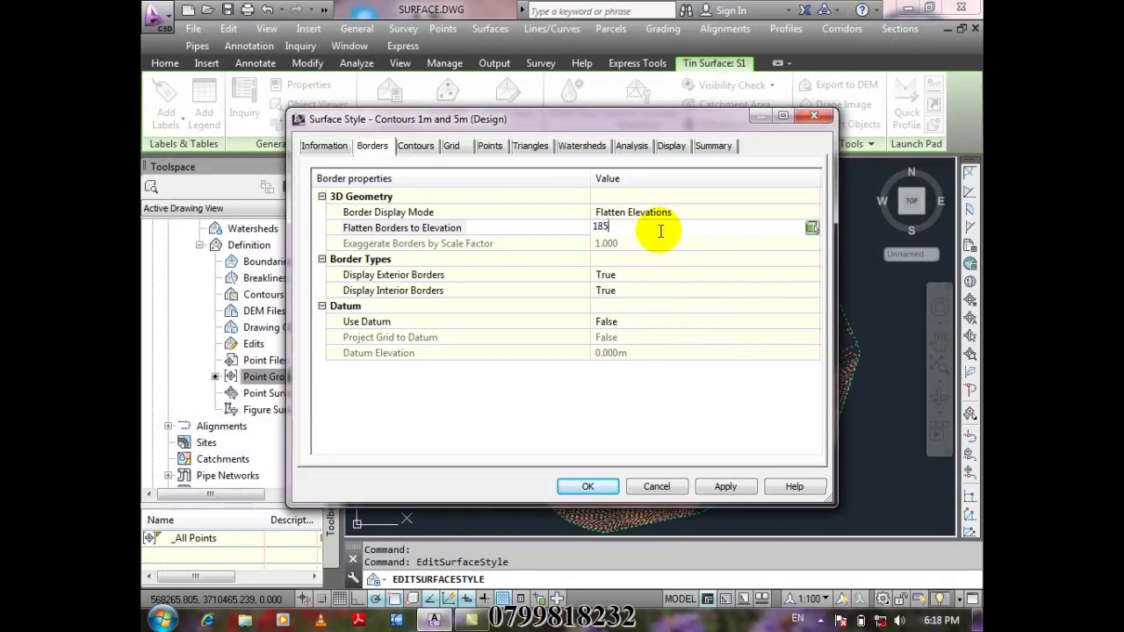
click(587, 486)
Examine in the Object Viewer how the border flattened to 1850 m sits relative to the S1 terrain, and close the viewer.
click(685, 427)
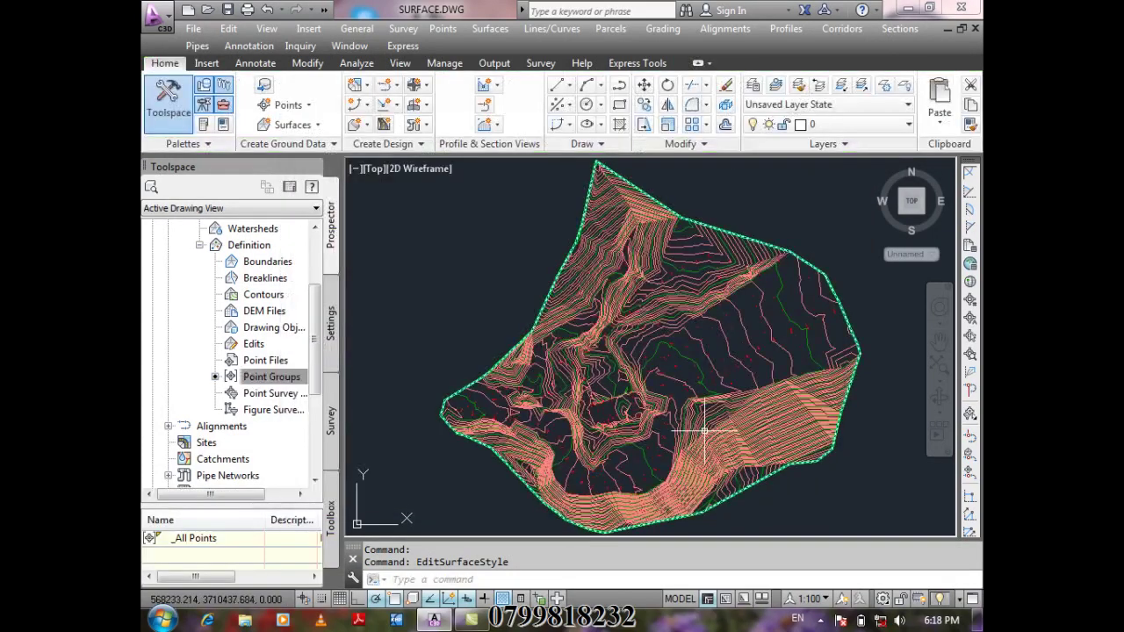
right_click(707, 430)
click(815, 400)
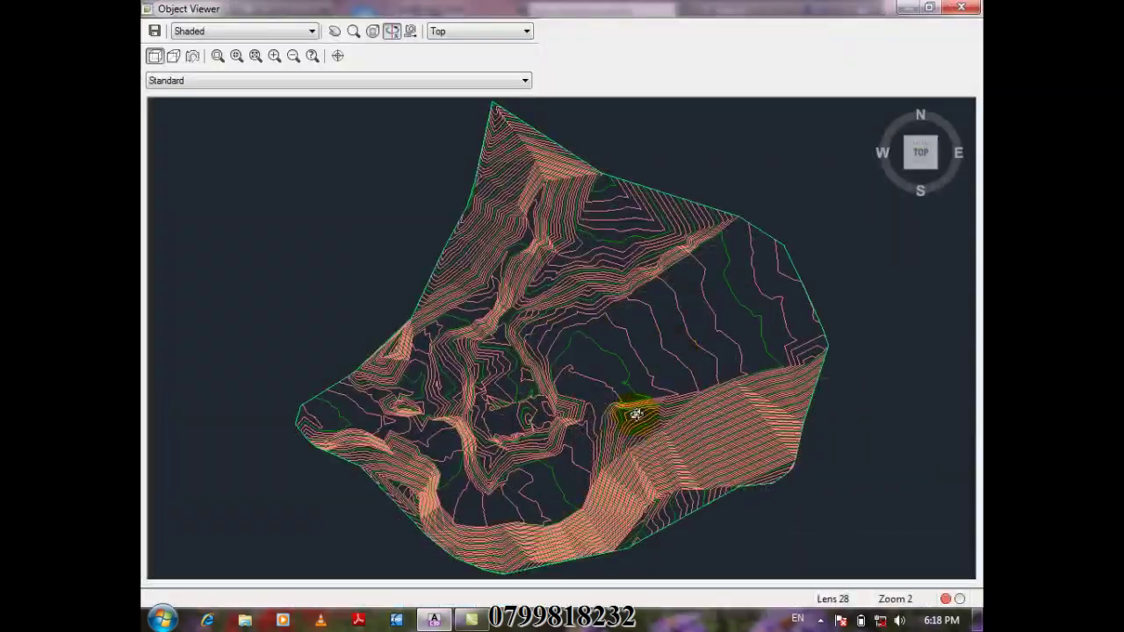
drag(641, 409, 724, 243)
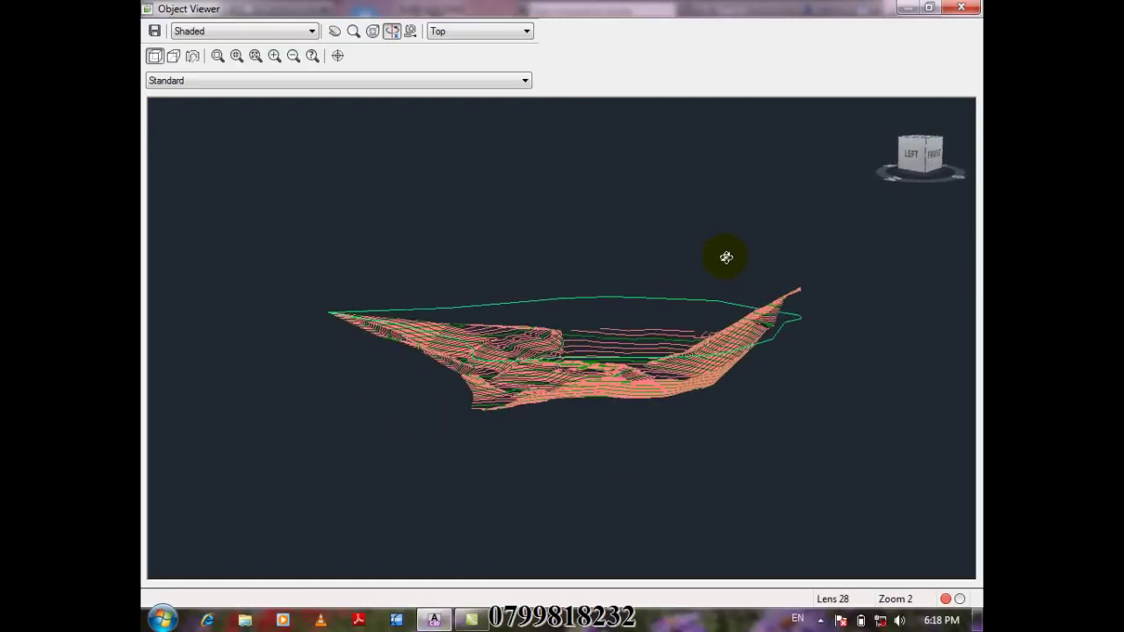
click(960, 9)
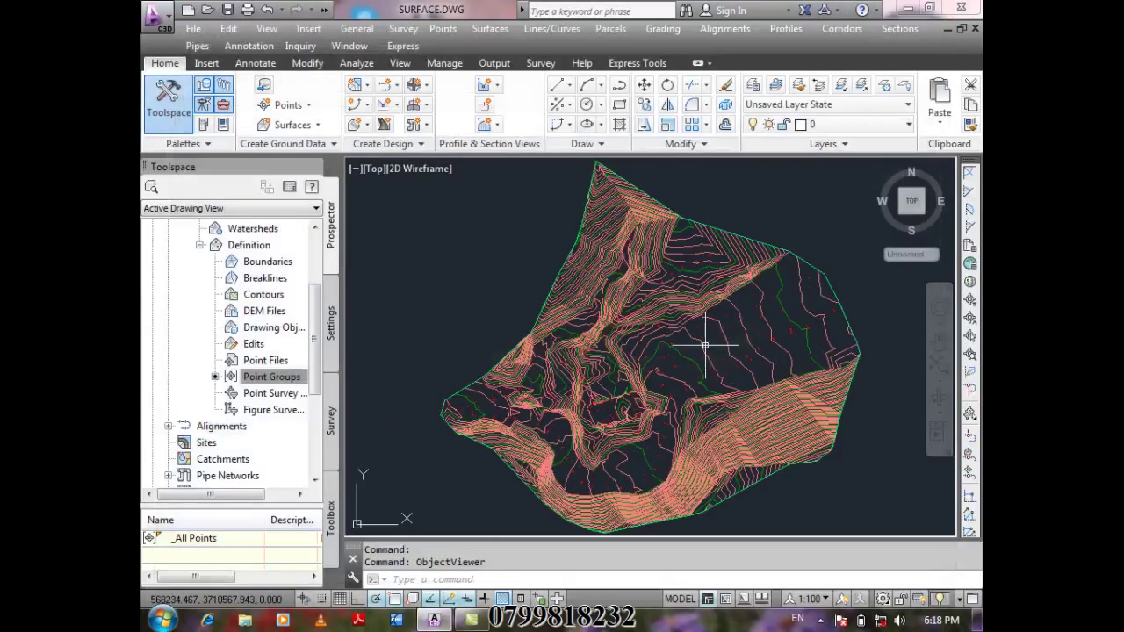
Edit the surface style of S1 to display its borders with Exaggerate Elevation at a scale factor of 1.1.
click(752, 427)
right_click(764, 431)
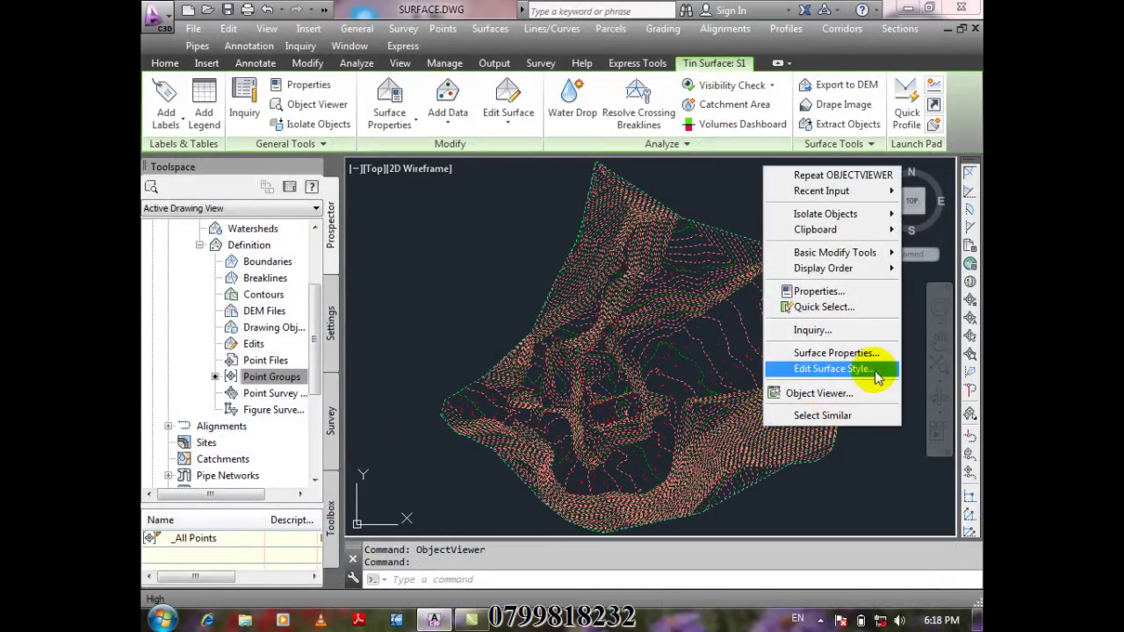
click(812, 368)
click(651, 211)
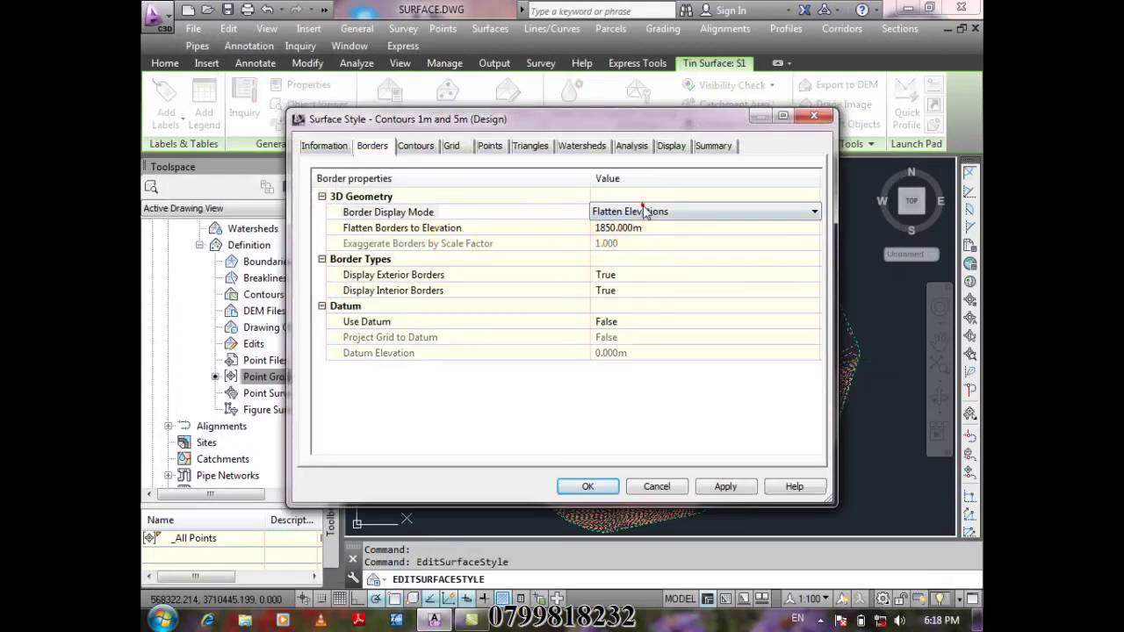
click(672, 212)
click(687, 254)
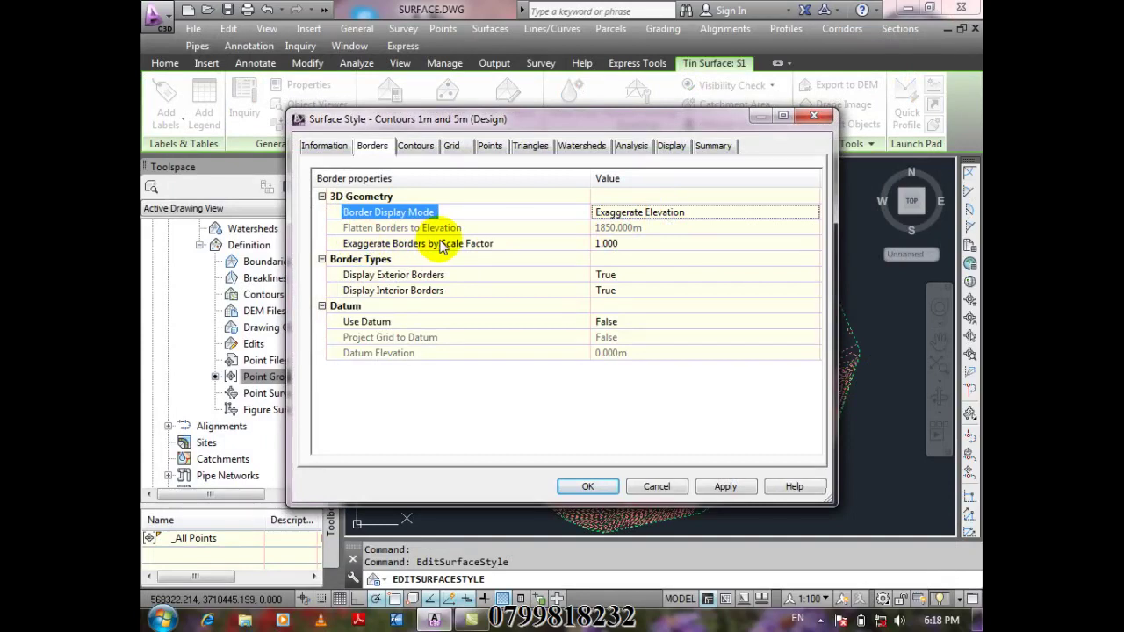
click(621, 243)
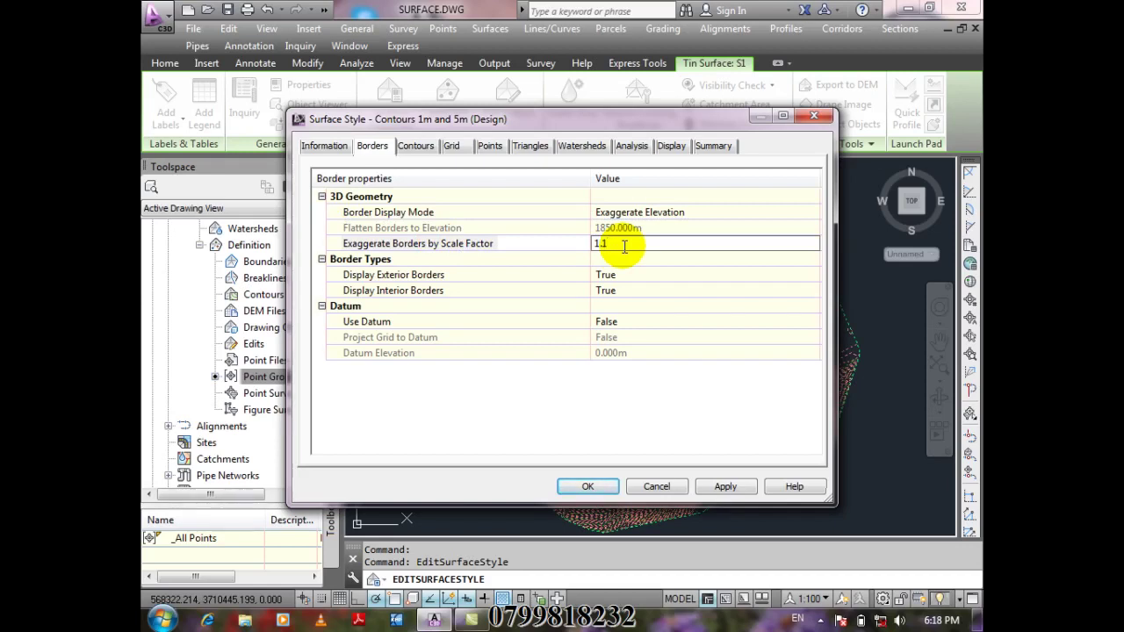
click(589, 486)
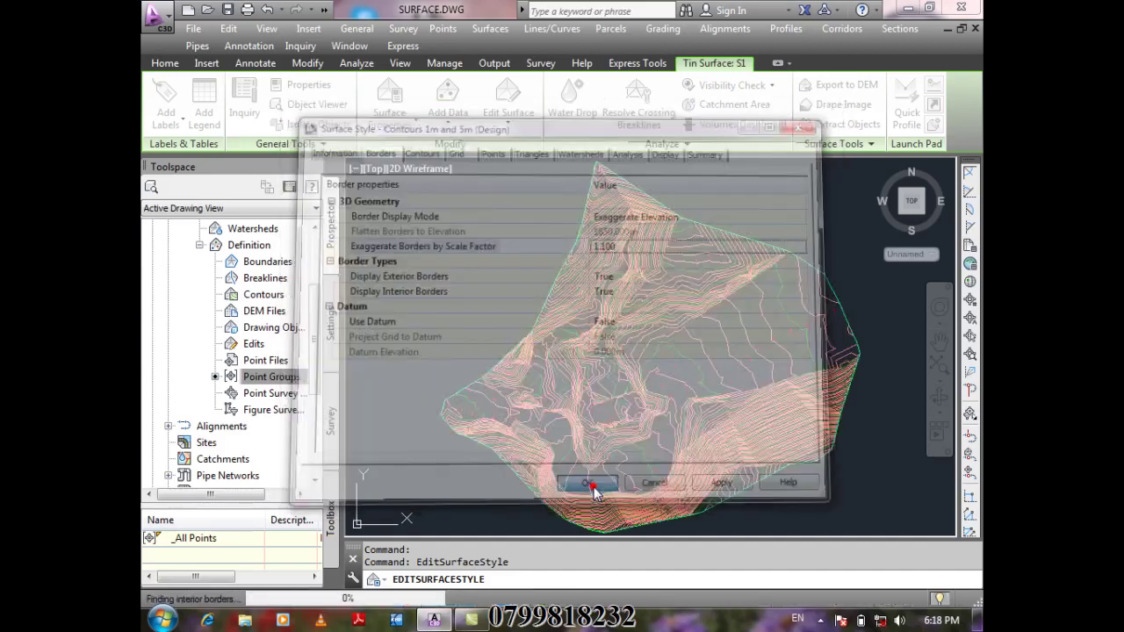
Examine the exaggerated border of surface S1 from an oblique angle in the Object Viewer.
right_click(726, 441)
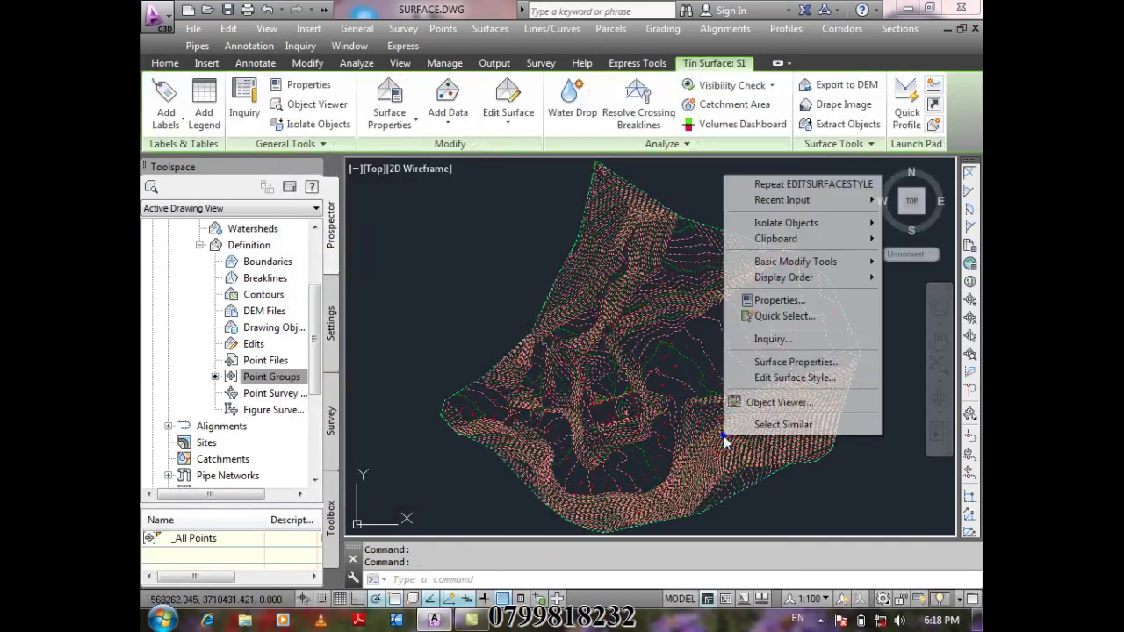
click(821, 403)
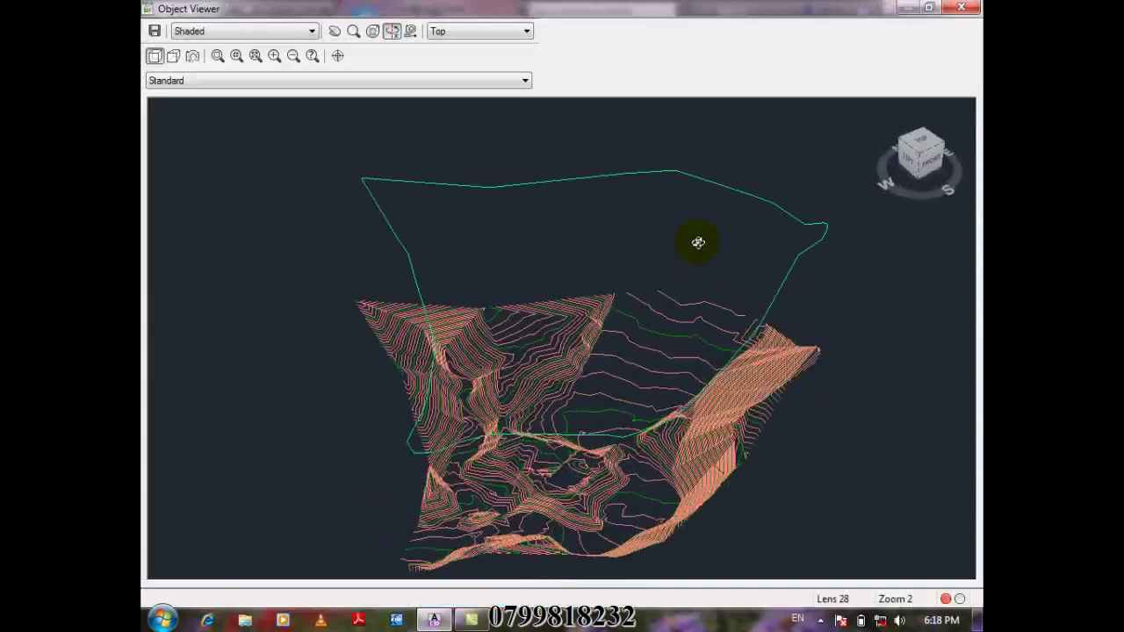